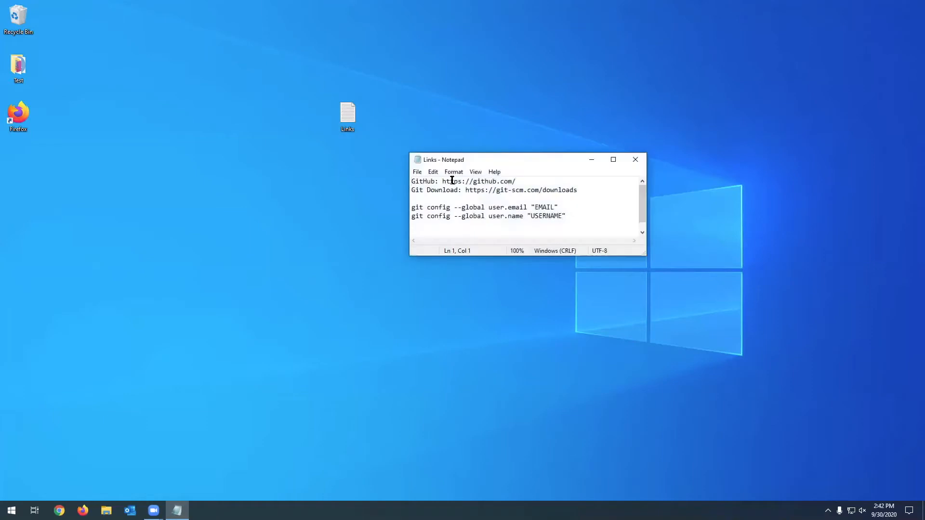
- Copy the GitHub web address from the Links note
drag(443, 181, 516, 182)
right_click(509, 183)
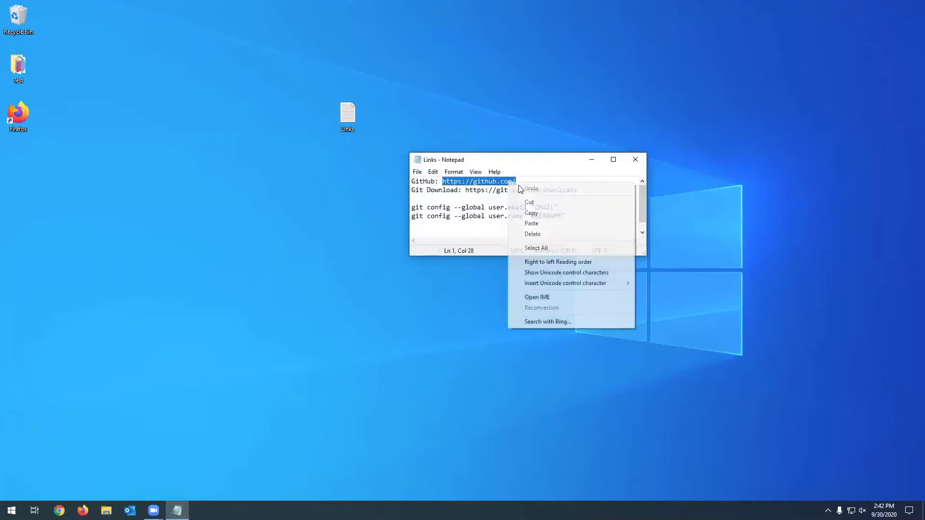
click(535, 212)
click(540, 185)
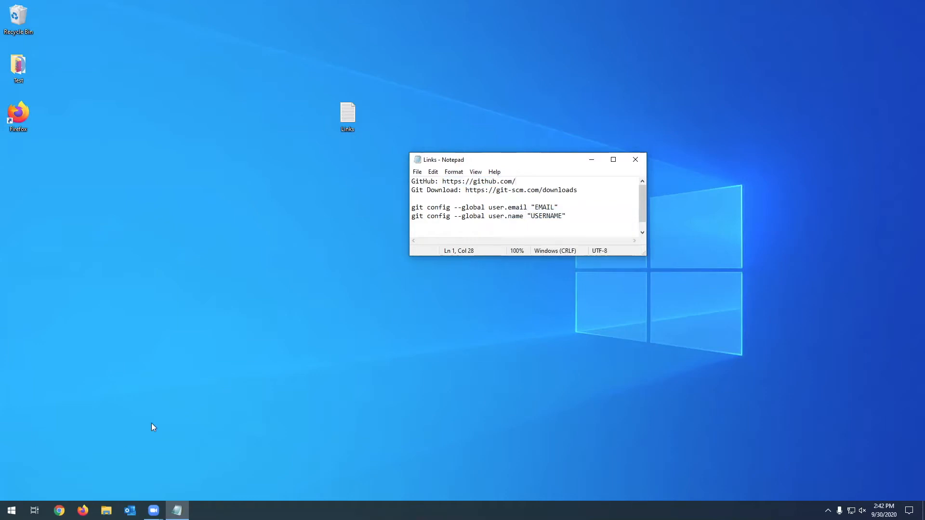
- Open the copied GitHub address in Firefox, maximize the browser window and dismiss the encrypted DNS lookups notice
click(83, 511)
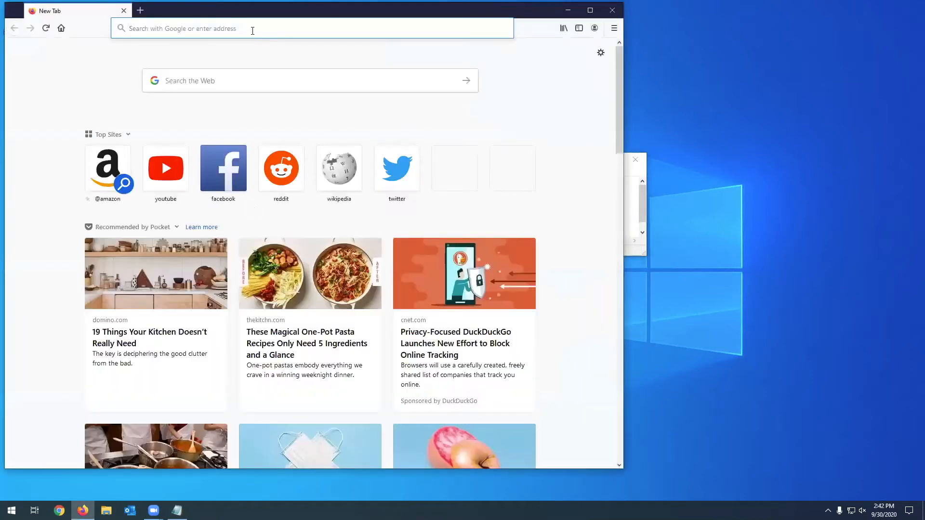
right_click(252, 29)
click(284, 83)
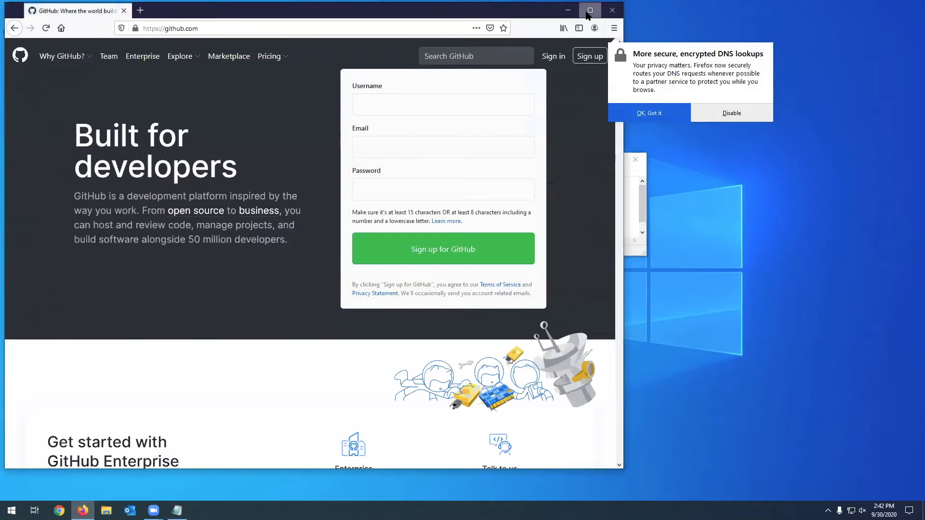
click(589, 9)
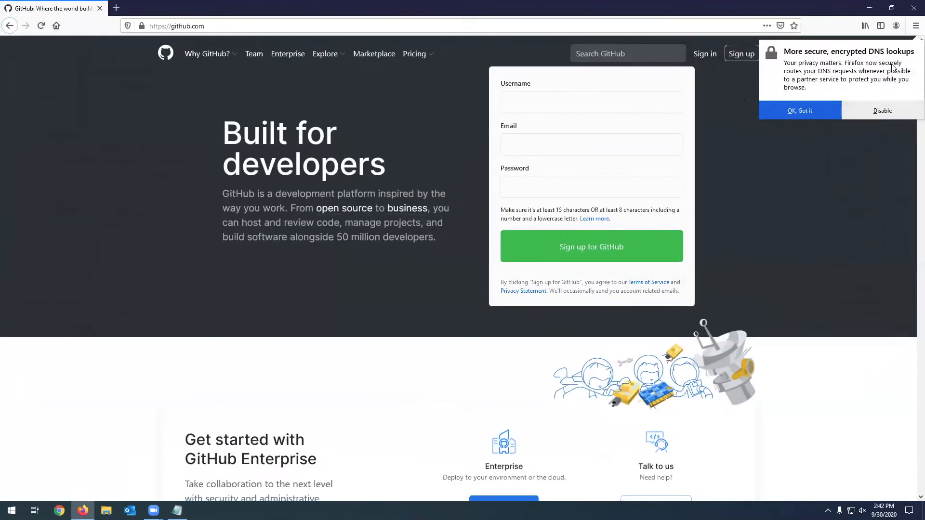
click(865, 108)
- Enter the desired account username in the GitHub sign-up form
click(530, 102)
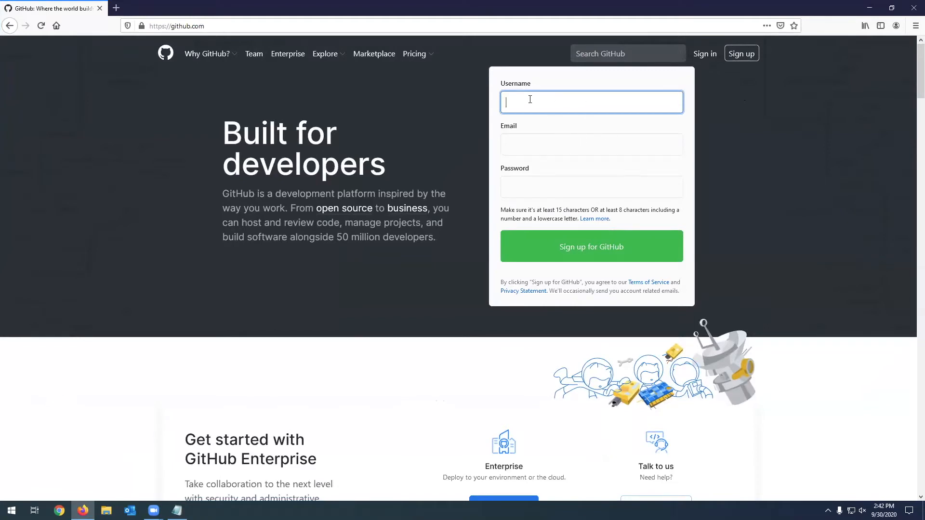
click(539, 183)
click(563, 107)
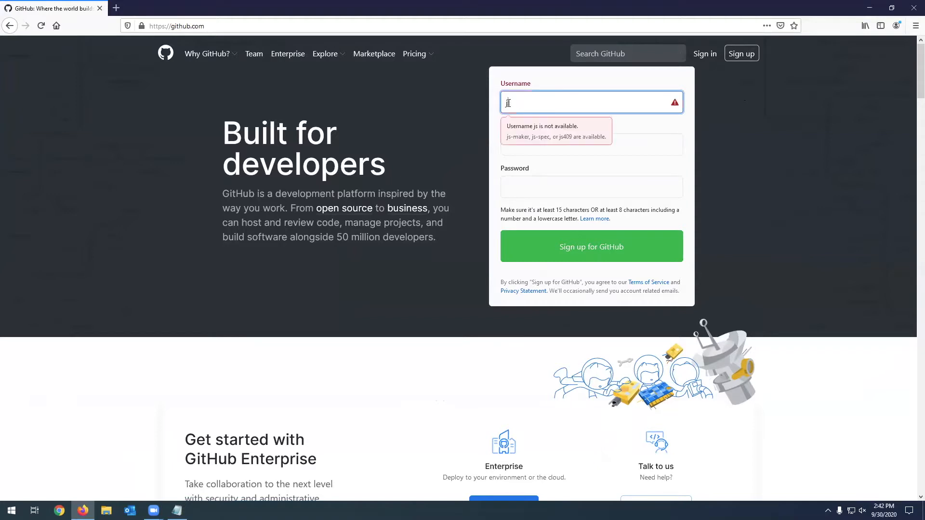
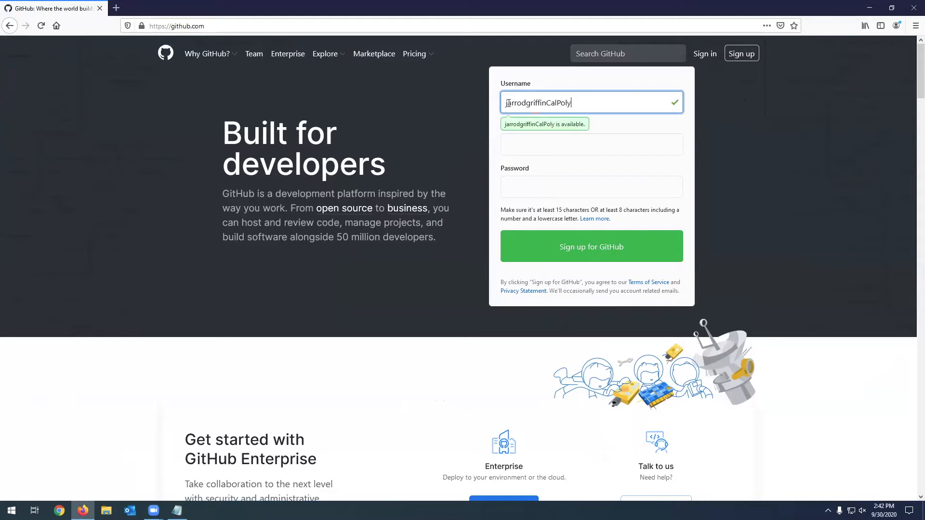
- Enter the account holder's email address in the GitHub sign-up form
click(622, 147)
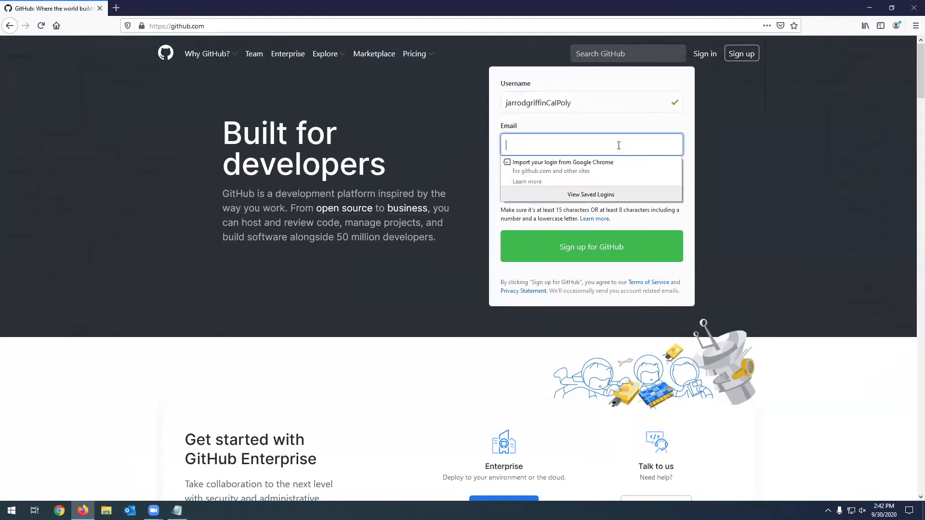
click(526, 141)
key(Tab)
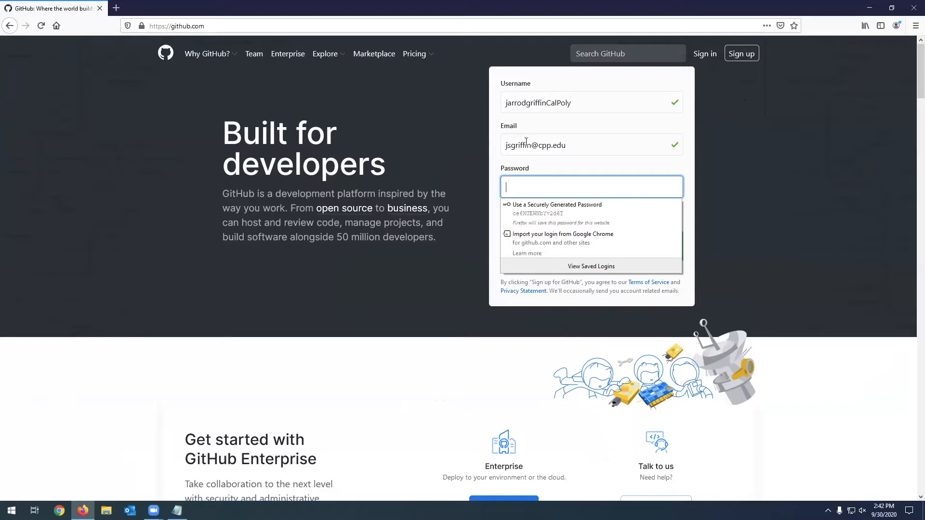
- Enter a password for the new account, review the password requirements and submit the GitHub sign-up form
text(•••••••••••)
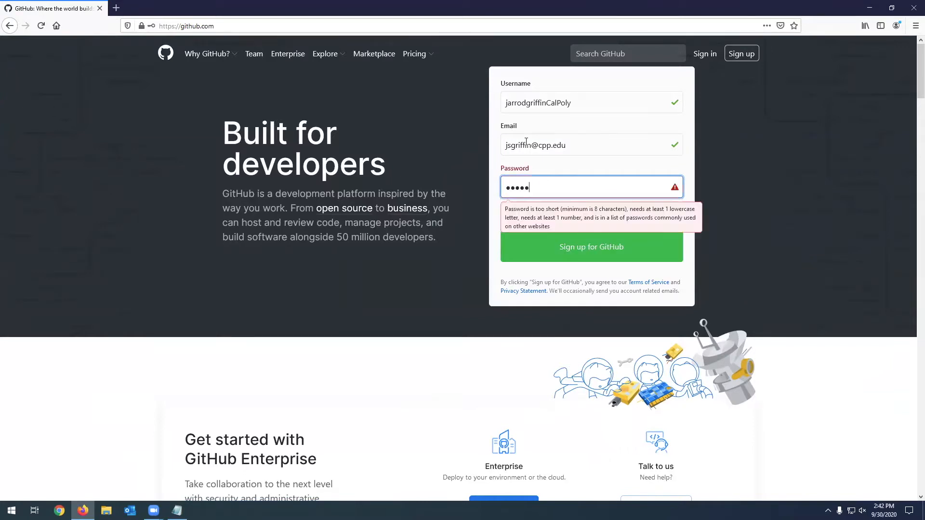
text(••)
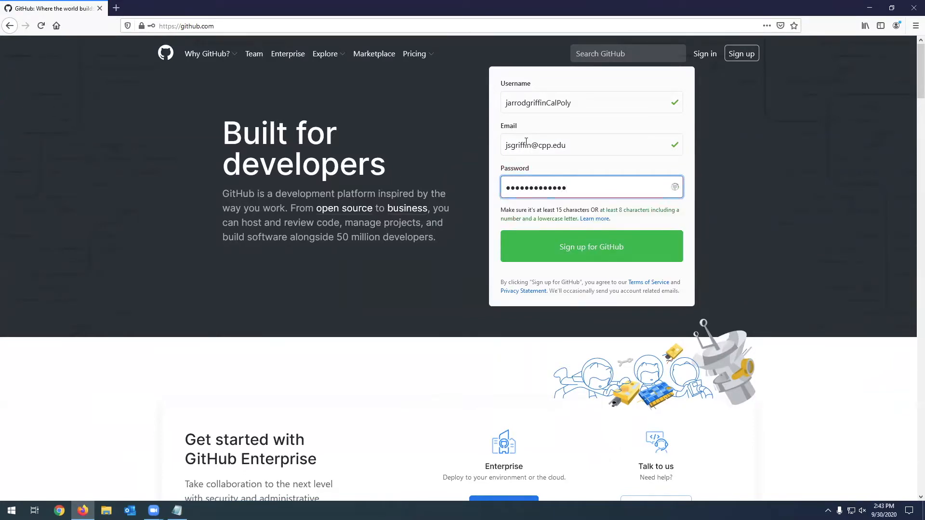
drag(500, 210, 610, 220)
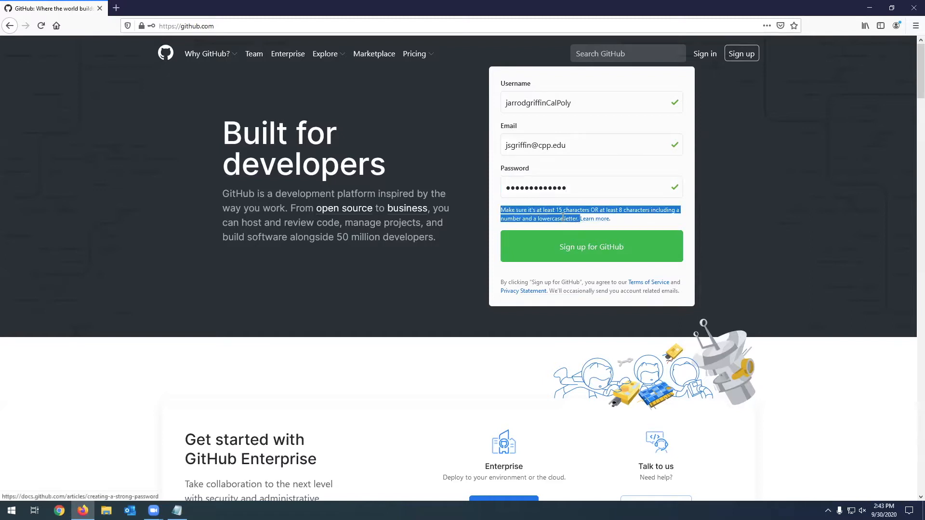
click(739, 256)
click(574, 253)
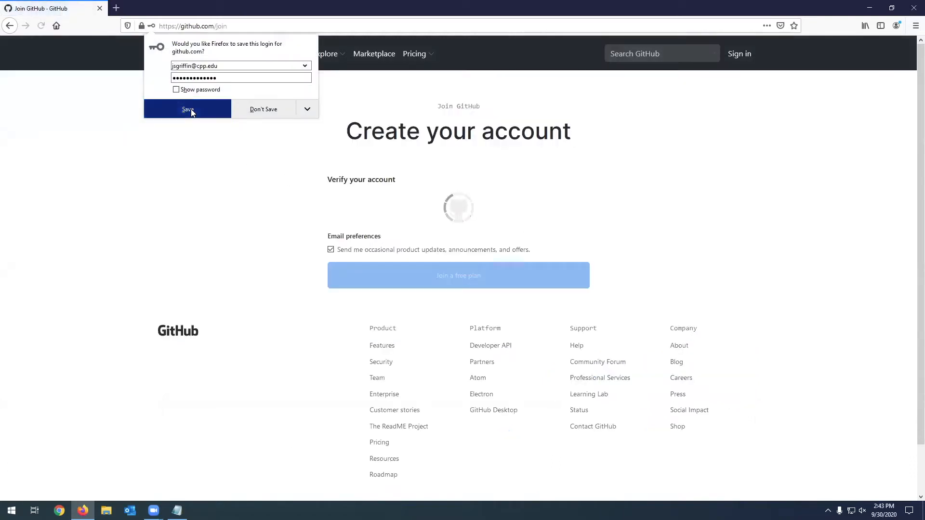
- Save the new login in the browser and solve the account verification puzzle by picking the spiral galaxy
click(188, 110)
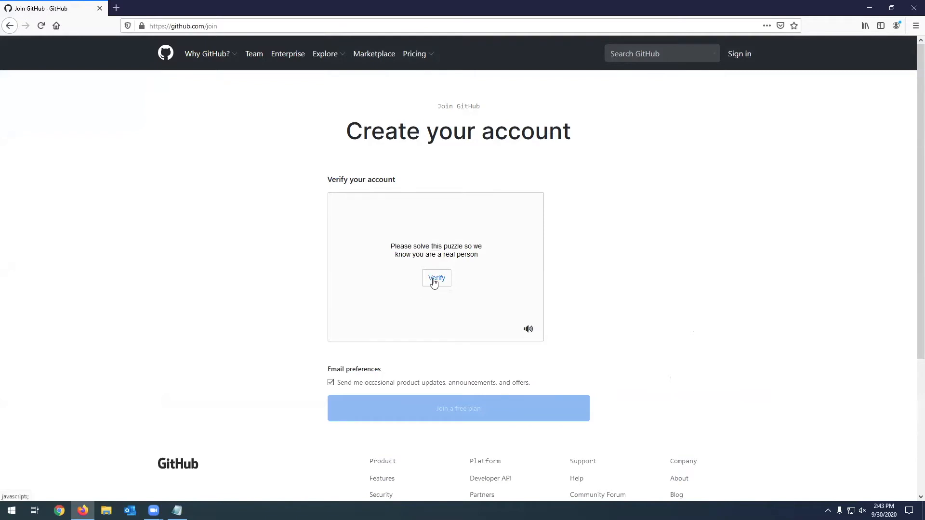
click(435, 283)
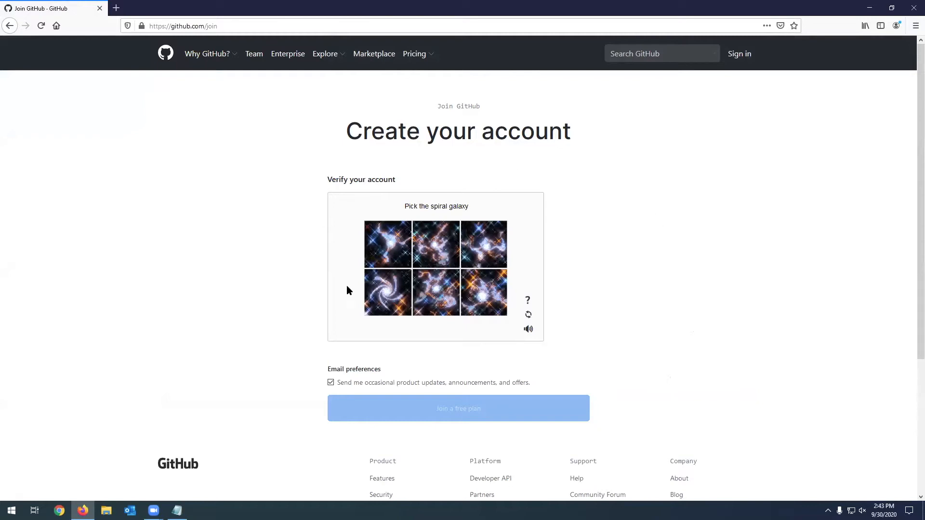
click(388, 295)
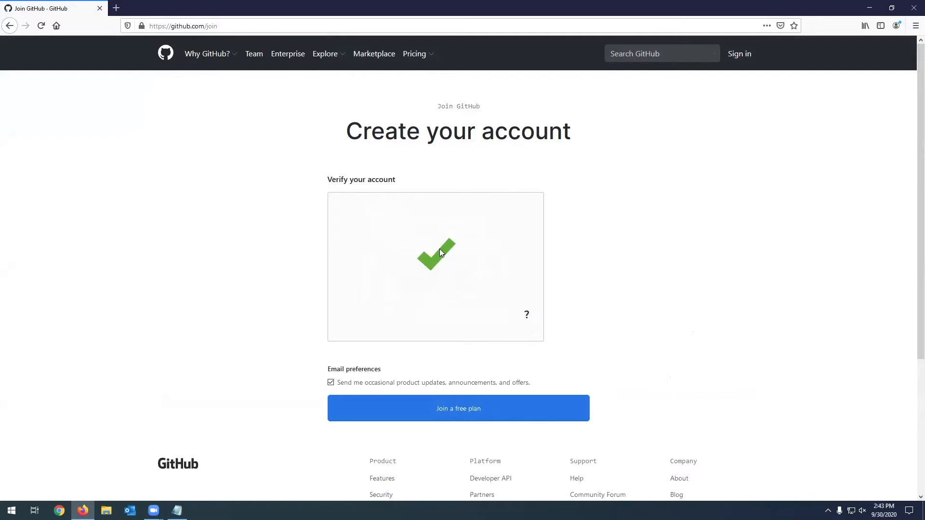
- Opt out of occasional product updates, announcements and offers, and join the free plan
click(331, 382)
drag(328, 367, 531, 383)
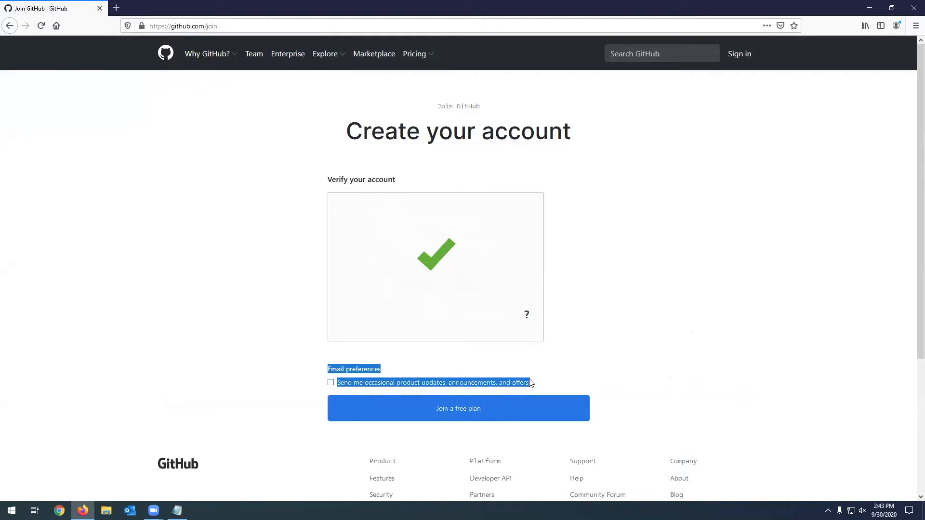
click(532, 383)
click(332, 383)
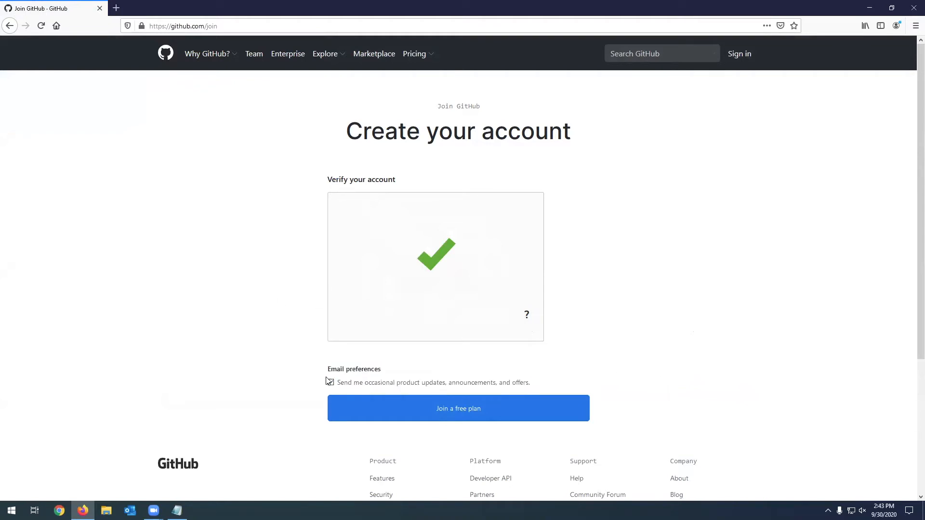
click(332, 384)
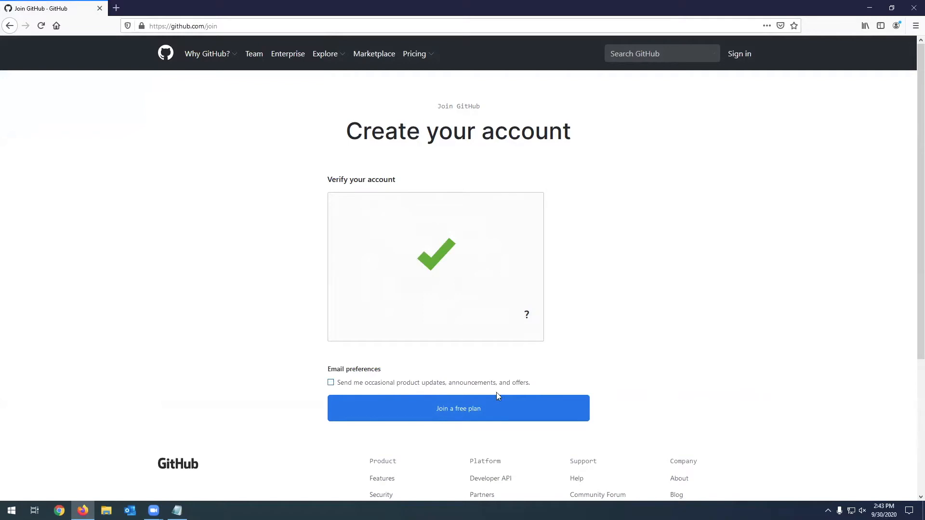
click(450, 414)
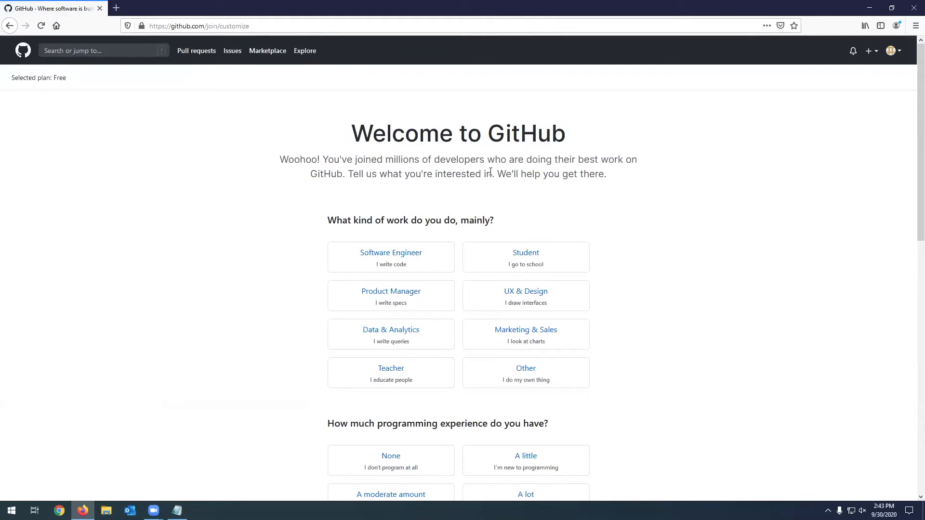
- Answer the welcome survey with Student as the kind of work and A moderate amount of programming experience
drag(404, 221, 446, 222)
click(489, 222)
click(550, 263)
scroll(653, 268, down, 4)
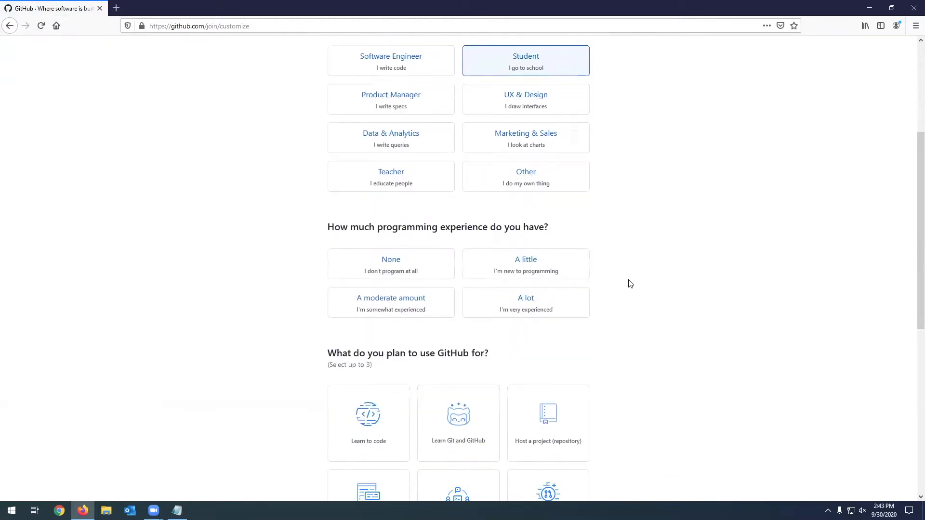
click(407, 309)
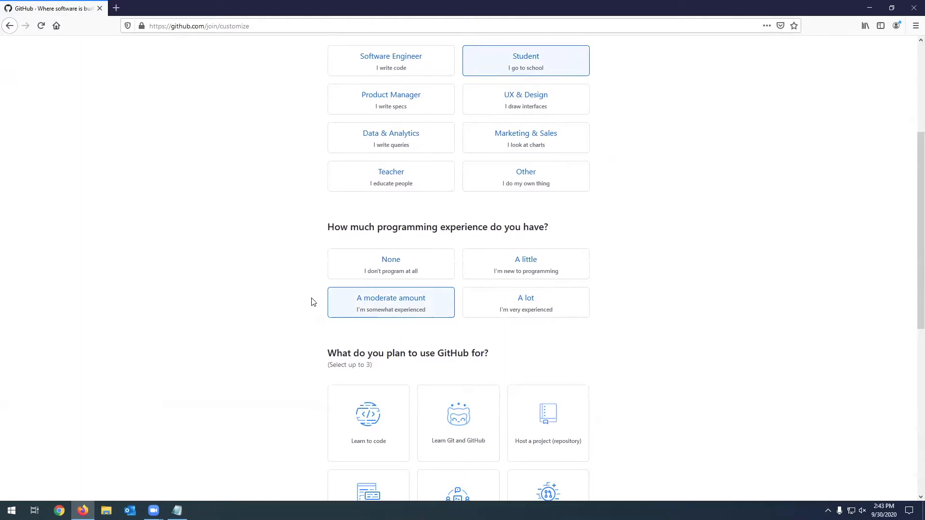
- Select Learn Git and GitHub as the planned use and complete the account setup without entering interests
scroll(313, 302, down, 3)
scroll(311, 299, down, 1)
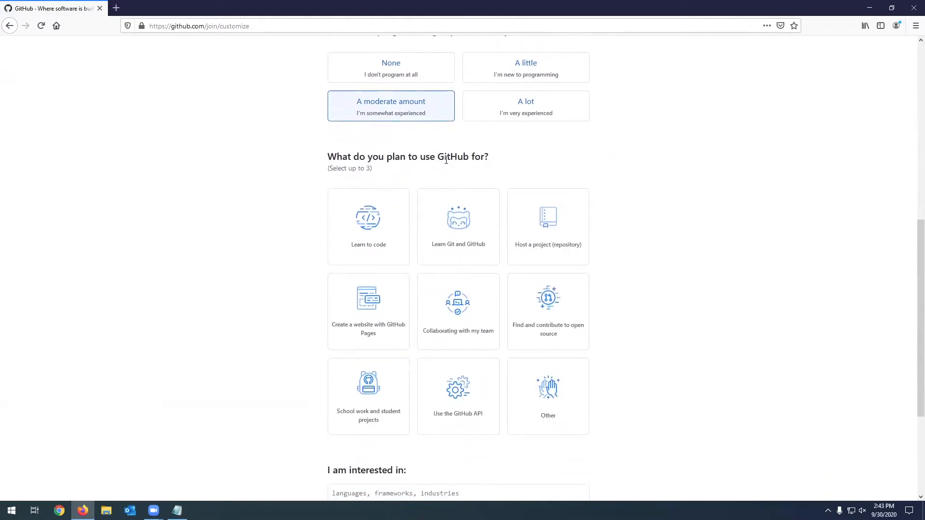
click(459, 218)
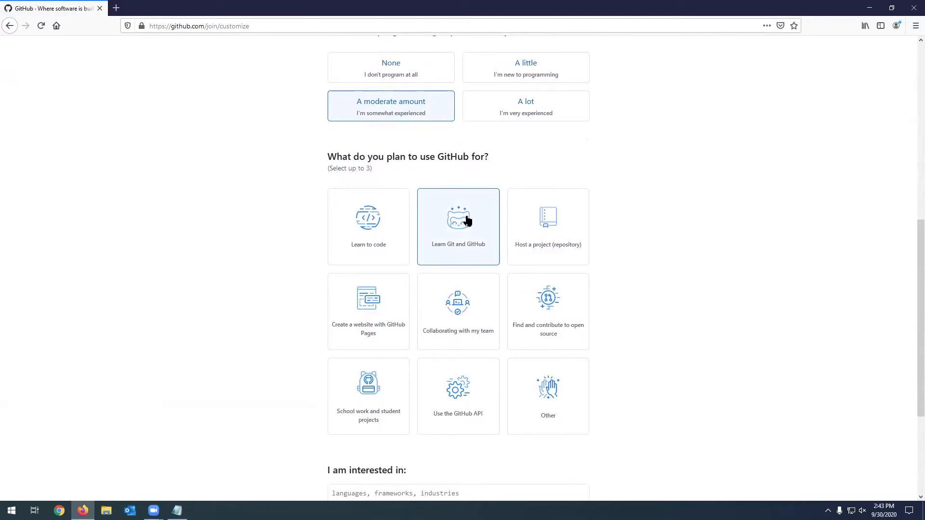
scroll(700, 261, down, 3)
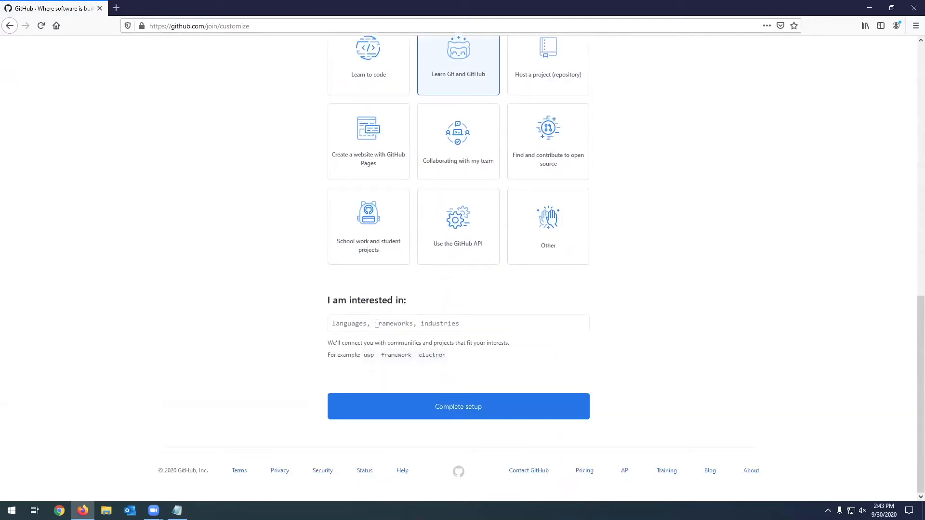
click(447, 410)
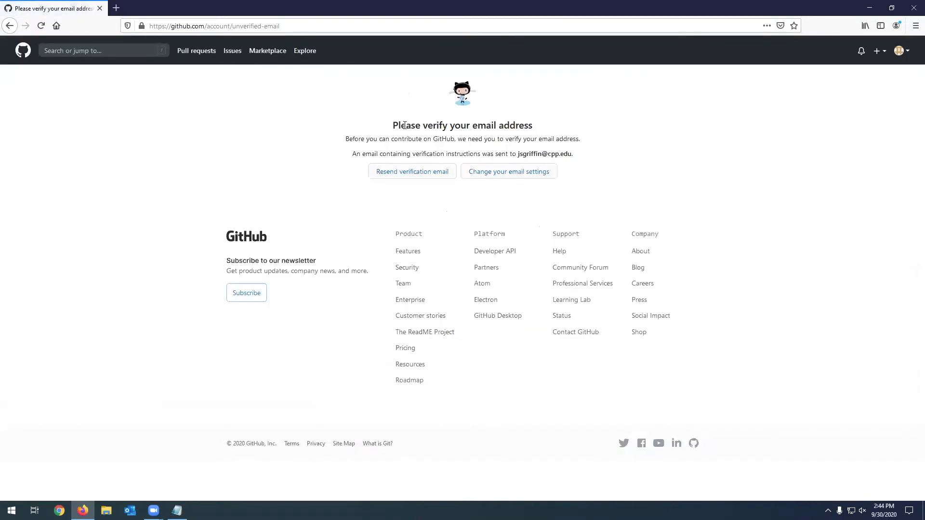
drag(401, 125, 588, 157)
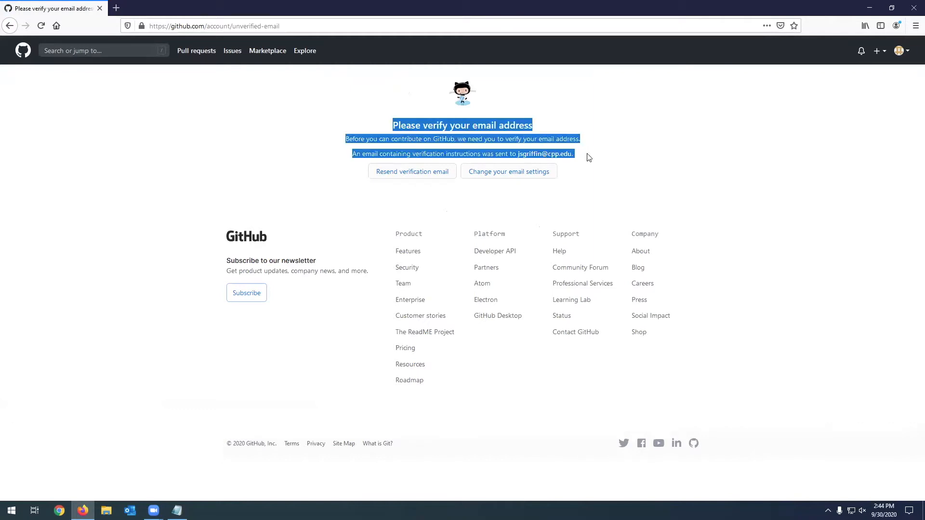
click(589, 158)
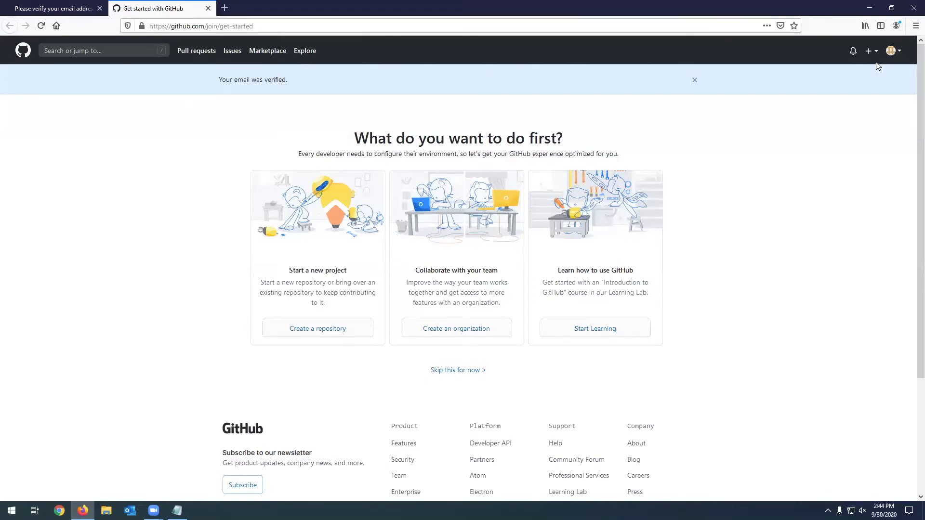
- Start a new repository from the GitHub home page and name it test
click(23, 50)
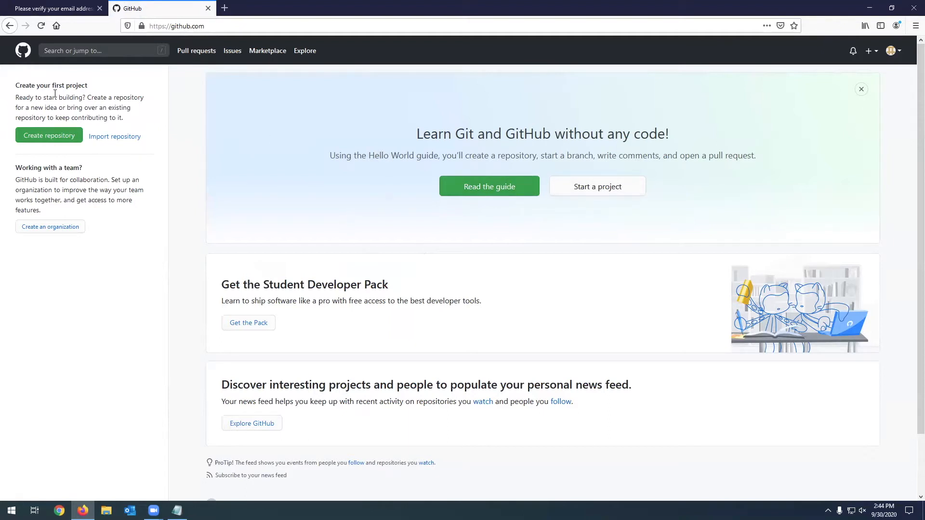
click(49, 137)
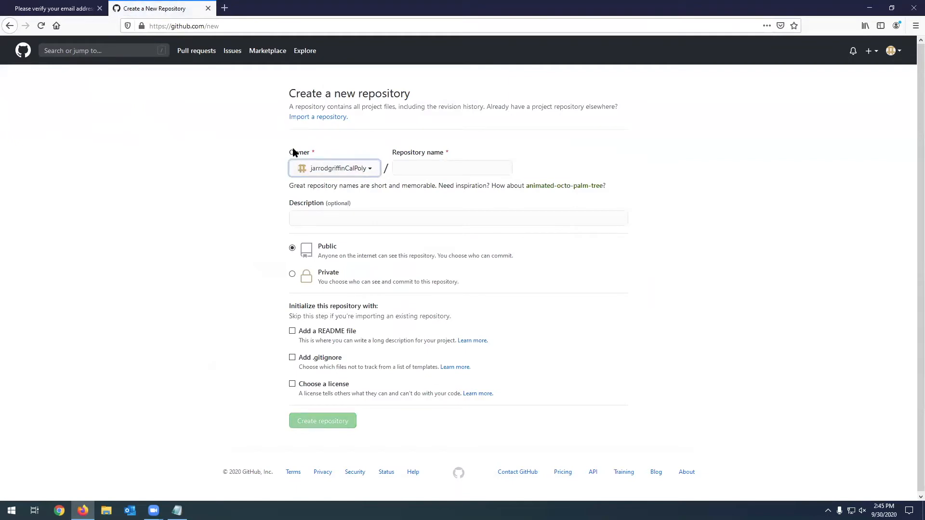
click(419, 169)
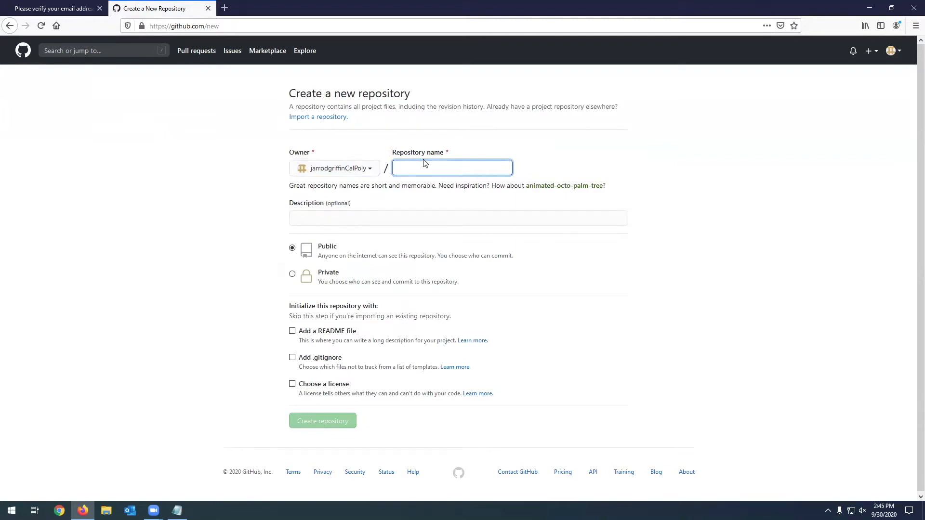
text(test)
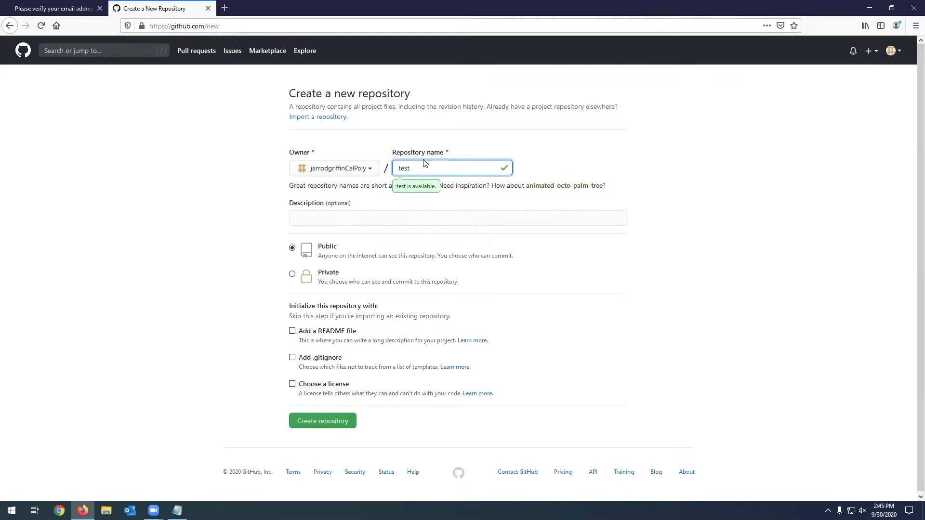
- Enter test as the repository description and create the repository as public without any initial files
click(422, 214)
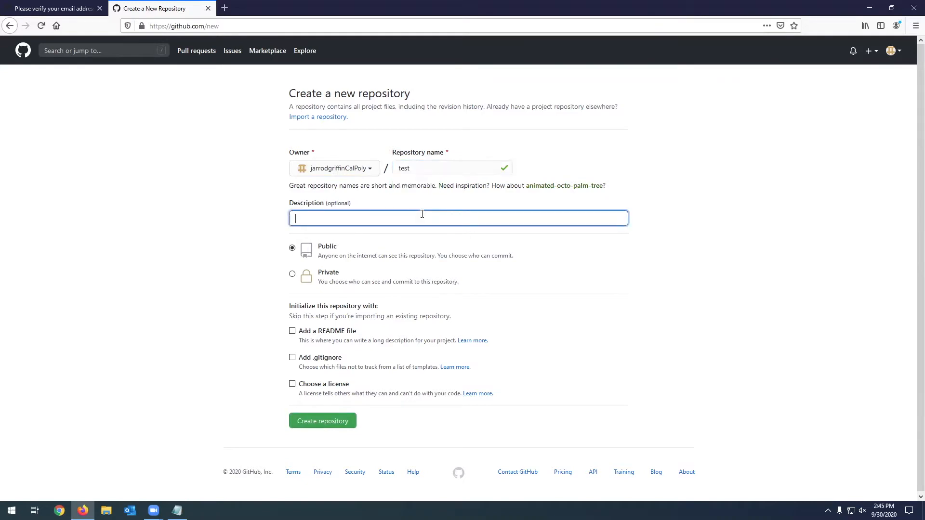
text(test)
double_click(424, 214)
click(436, 216)
click(346, 422)
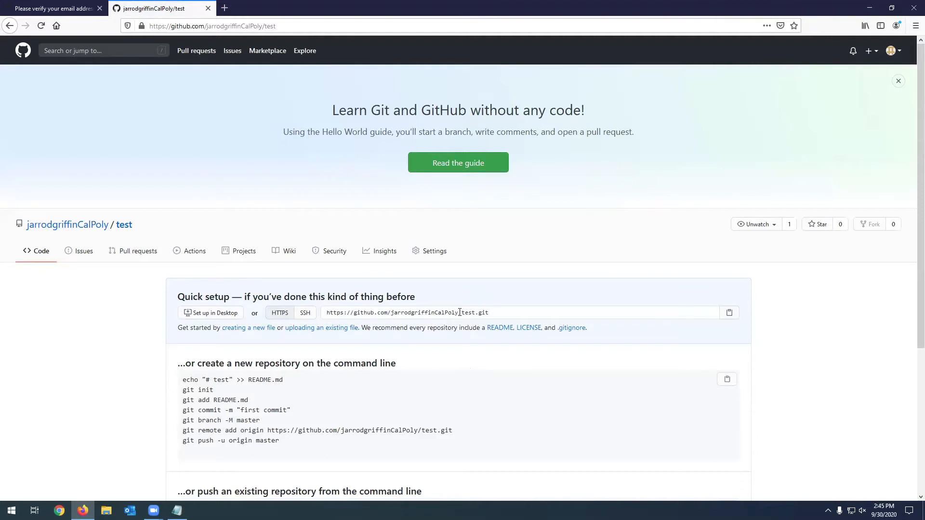
- Copy the full HTTPS URL of the new test repository from the quick setup section
scroll(460, 313, down, 2)
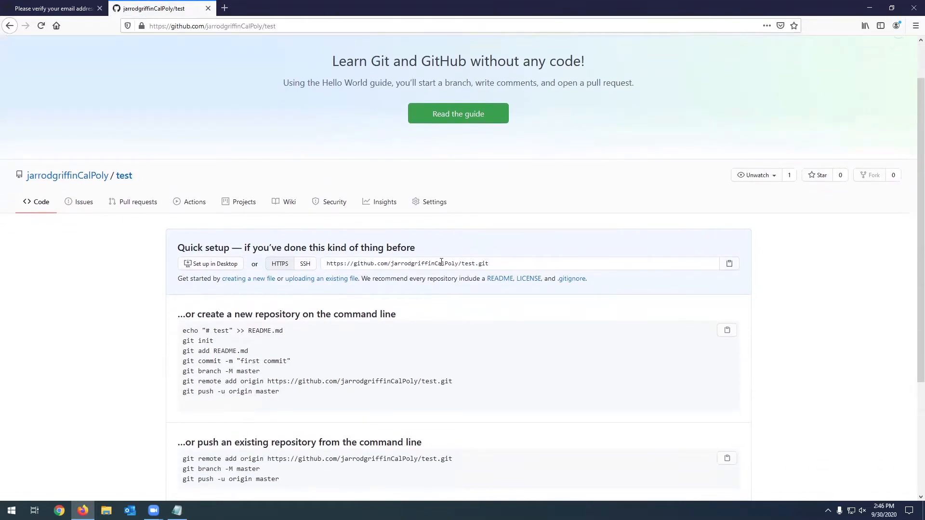
click(441, 262)
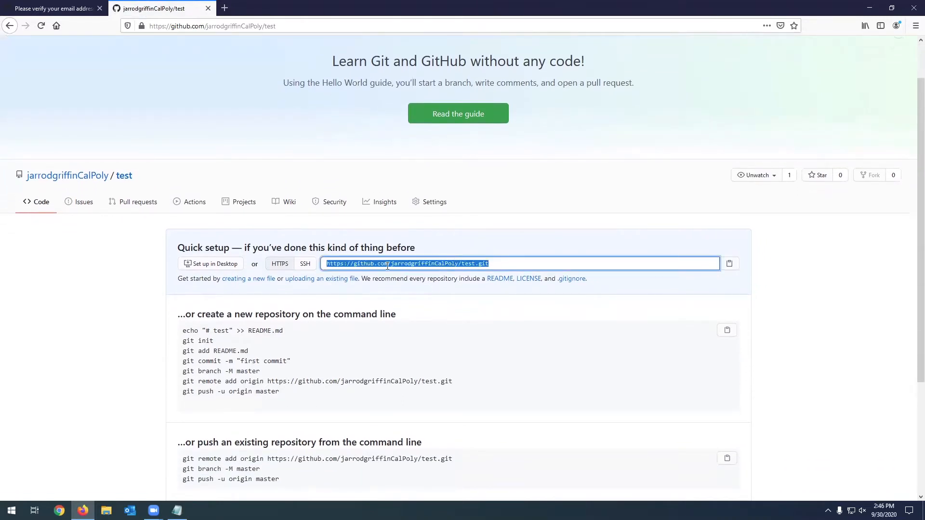
click(477, 270)
drag(476, 264, 491, 265)
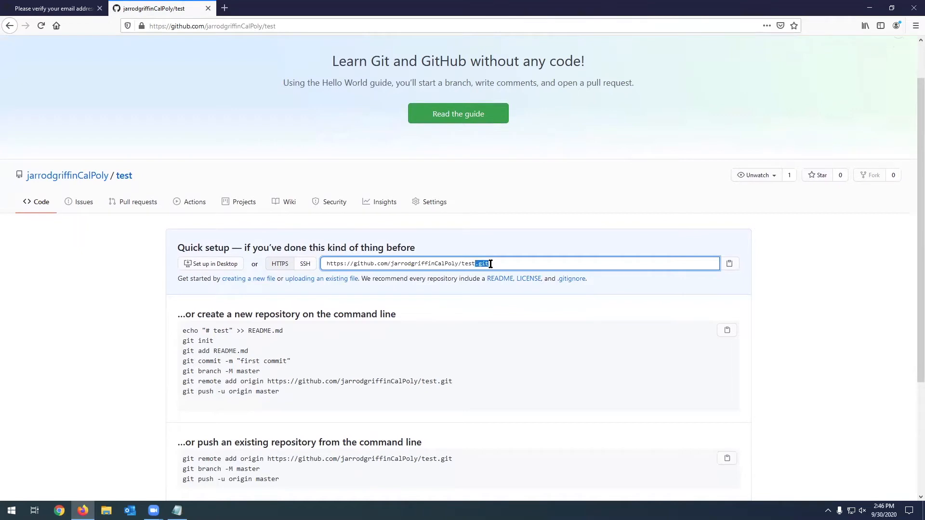
click(488, 264)
right_click(488, 264)
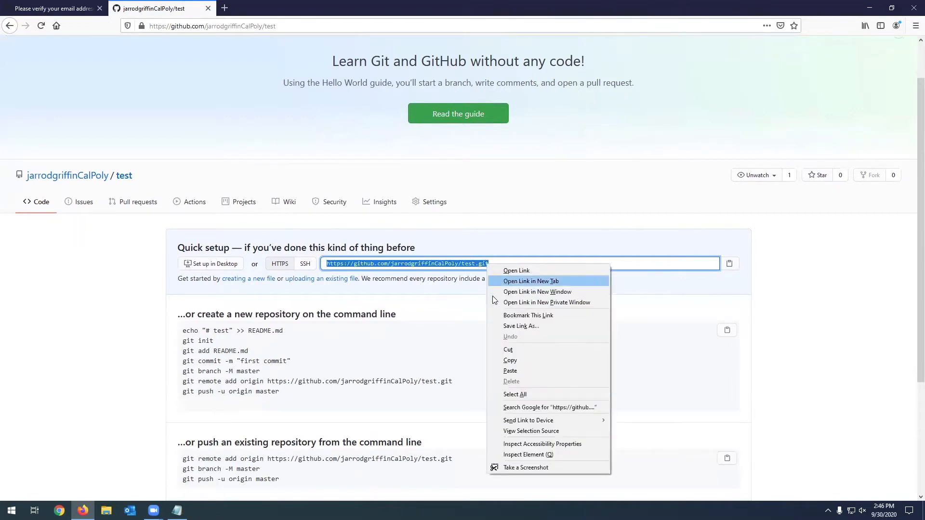
click(514, 361)
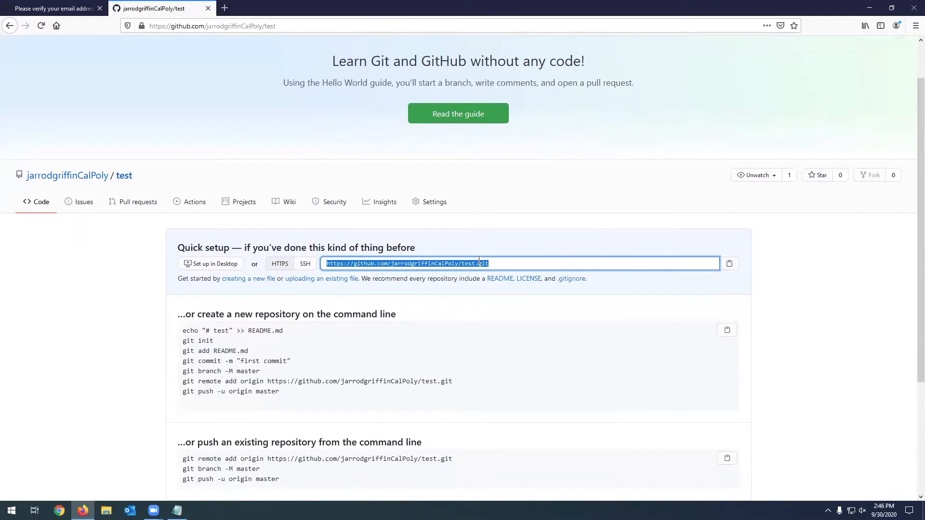
- Copy the Git download link from the Links note in Notepad and open it in a new Firefox tab
click(870, 9)
drag(466, 189, 582, 188)
right_click(573, 188)
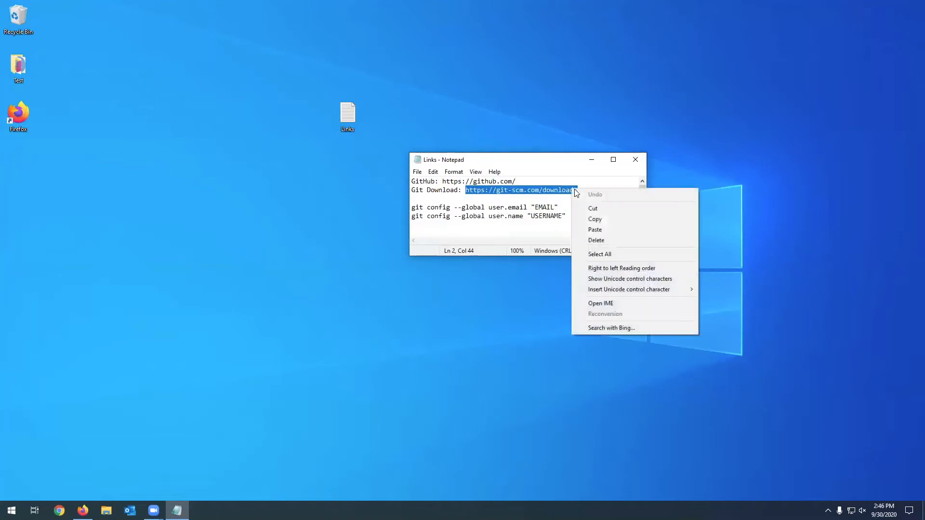
click(590, 217)
click(82, 510)
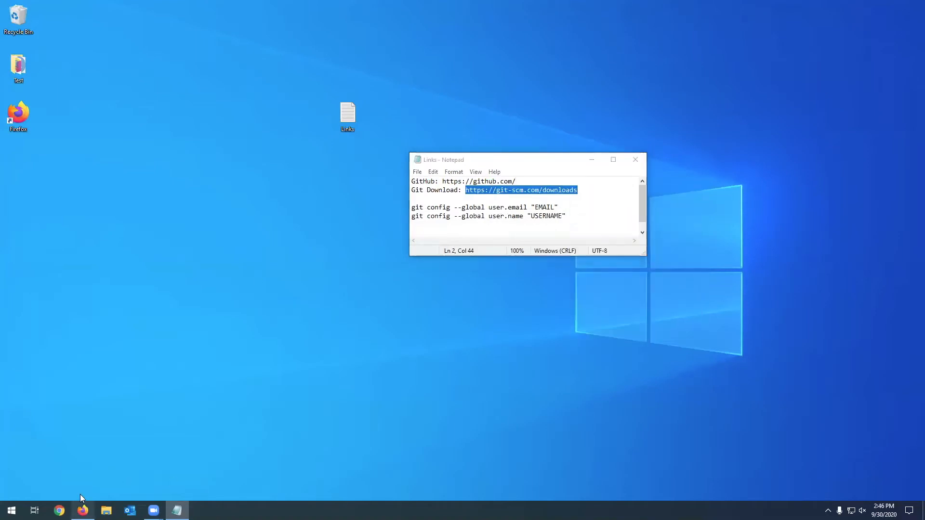
click(226, 8)
key(ctrl+v)
key(Return)
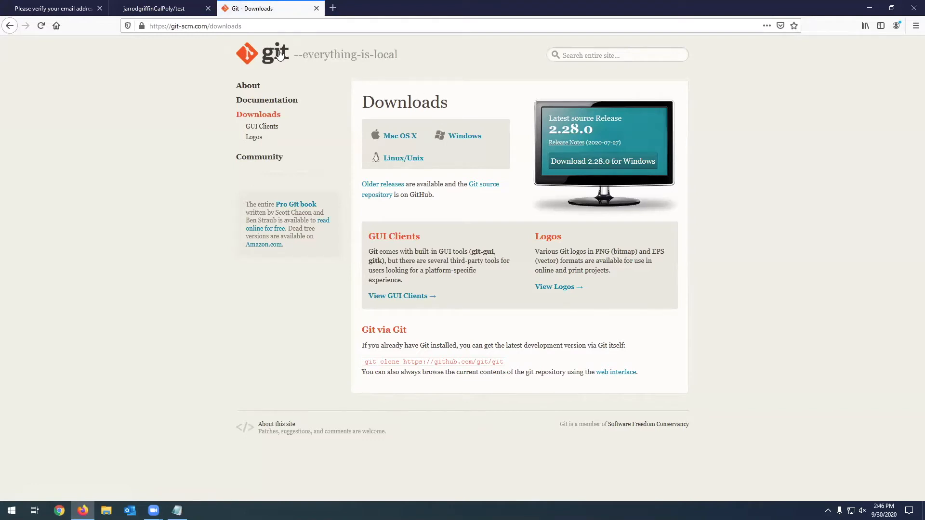
- Download the 64-bit Git 2.28.0 installer for Windows and launch it
click(470, 138)
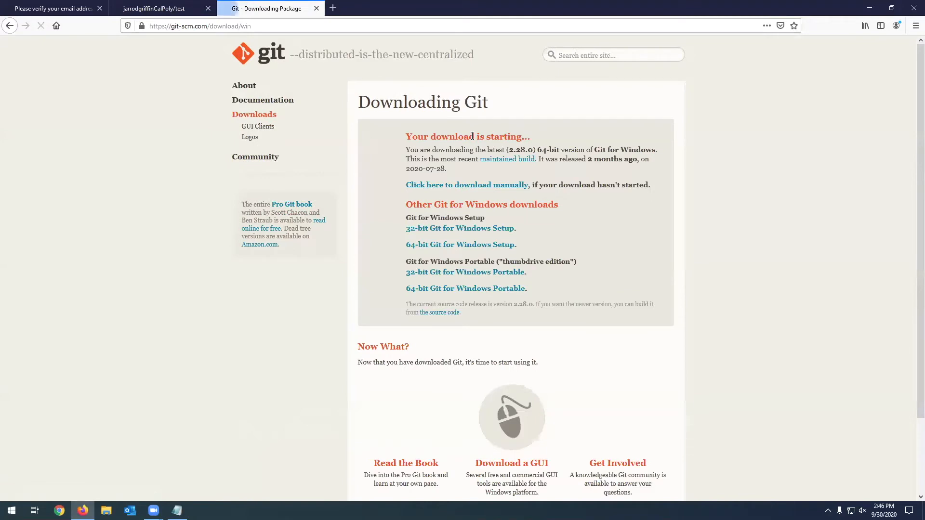
click(500, 284)
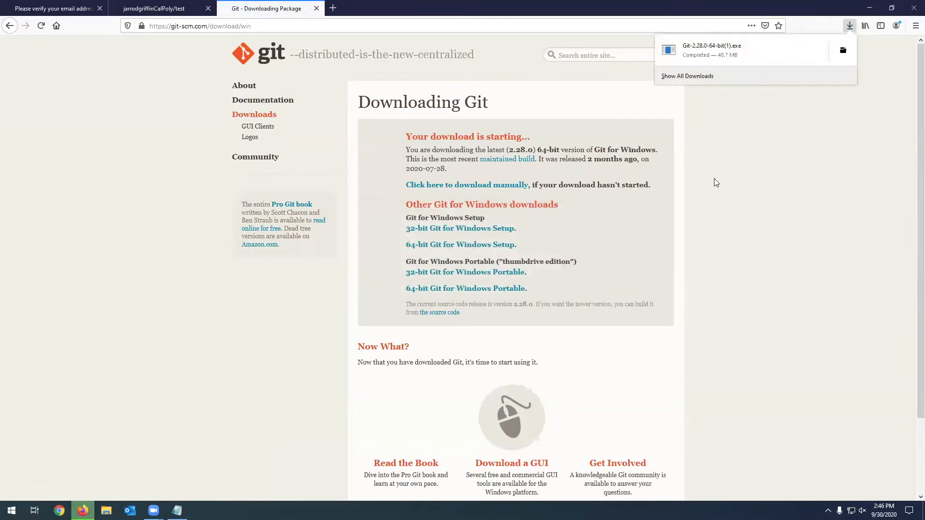
click(707, 52)
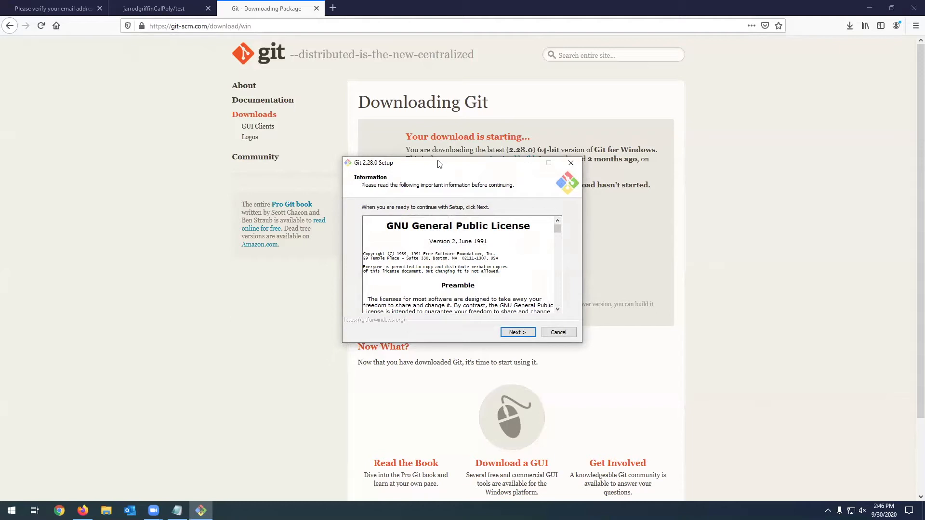
- Accept the license information and confirm installing into the existing C:\Program Files\Git folder
click(524, 334)
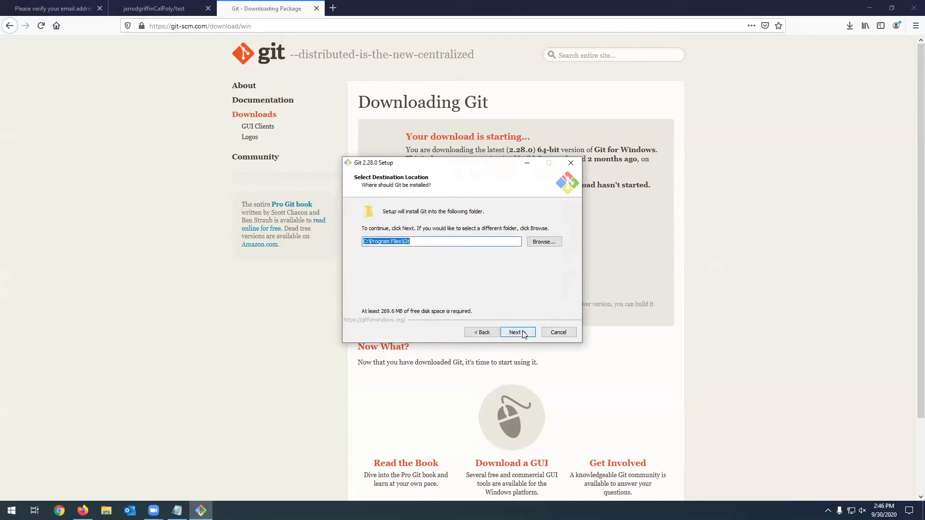
click(524, 335)
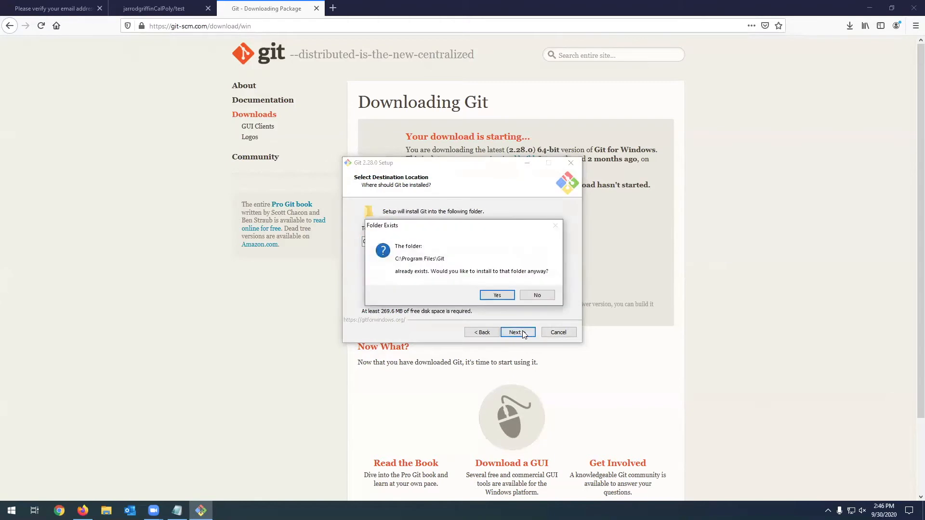
click(498, 296)
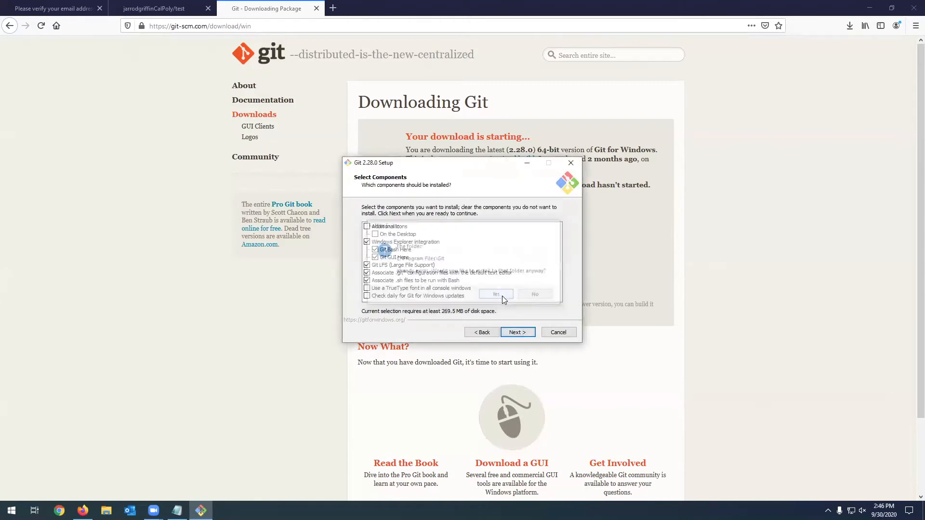
- Keep the installer's default choices from the components through the git pull behavior, including Vim, the OpenSSL library and Windows-style checkout line endings
click(528, 337)
click(526, 337)
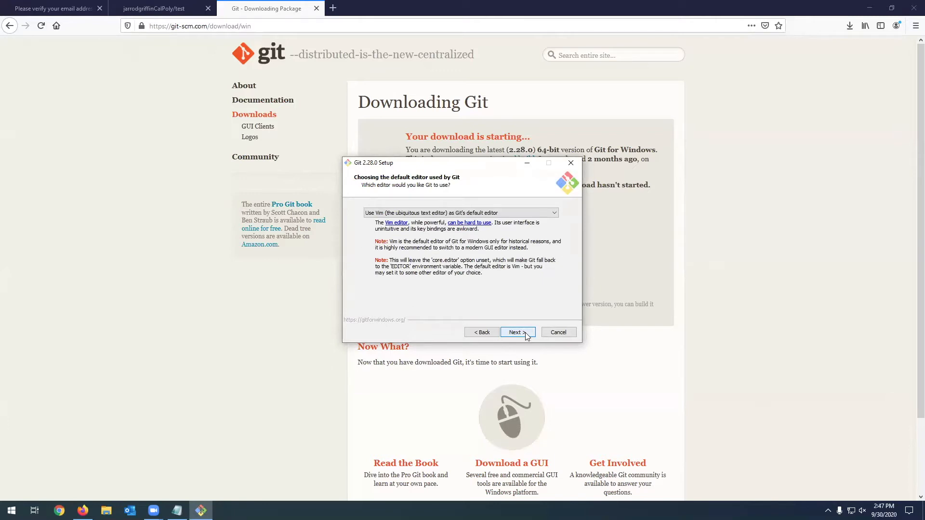
click(527, 337)
click(526, 336)
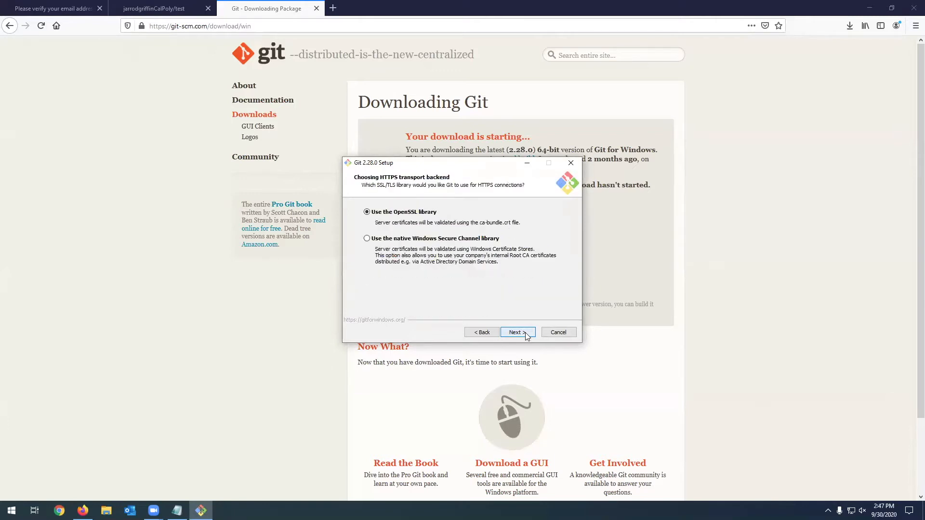
click(527, 337)
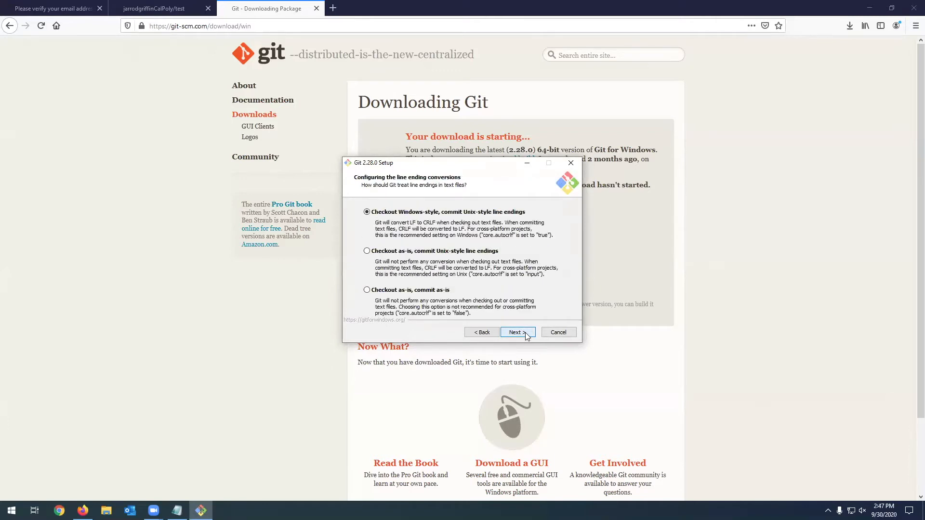
click(526, 337)
click(527, 336)
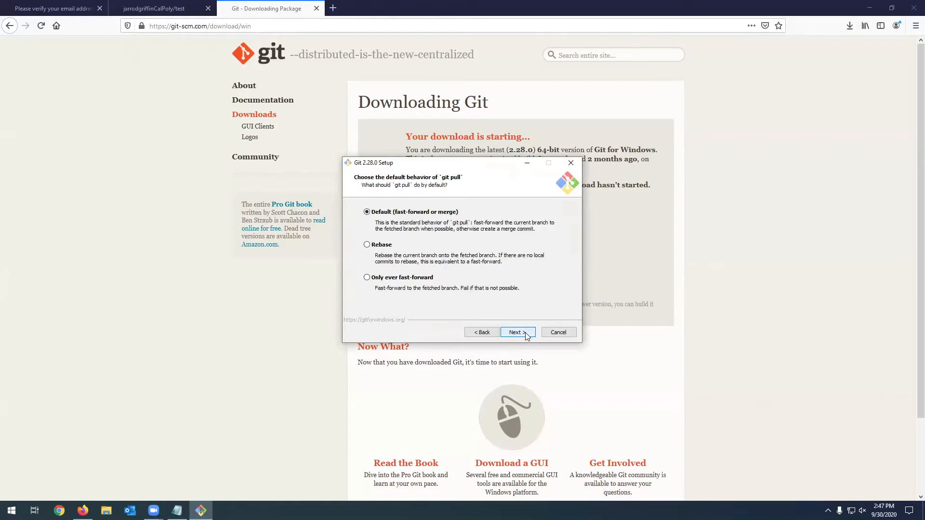
click(527, 336)
click(527, 336)
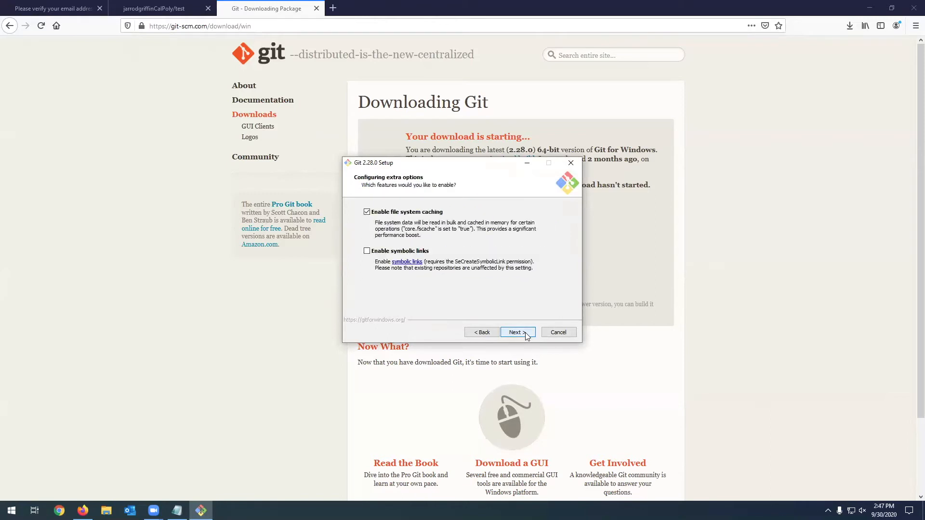
- Keep the default extra options, install Git and finish the setup without viewing the release notes
click(527, 336)
click(518, 333)
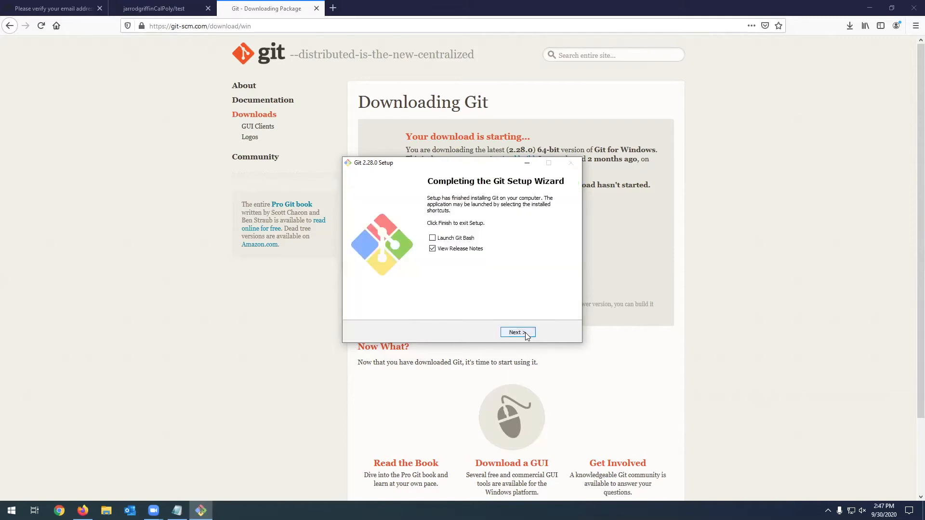
click(433, 250)
click(525, 335)
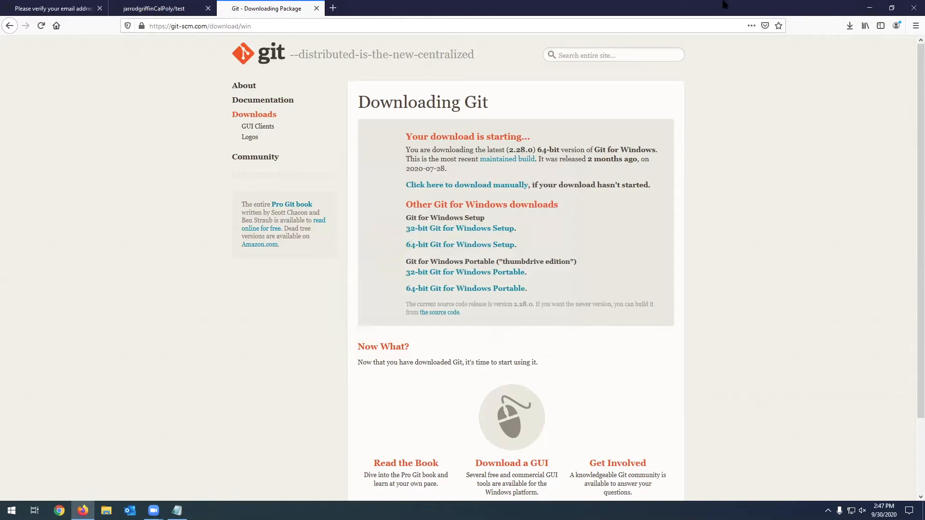
- Launch RStudio and close the open Test project
key(super)
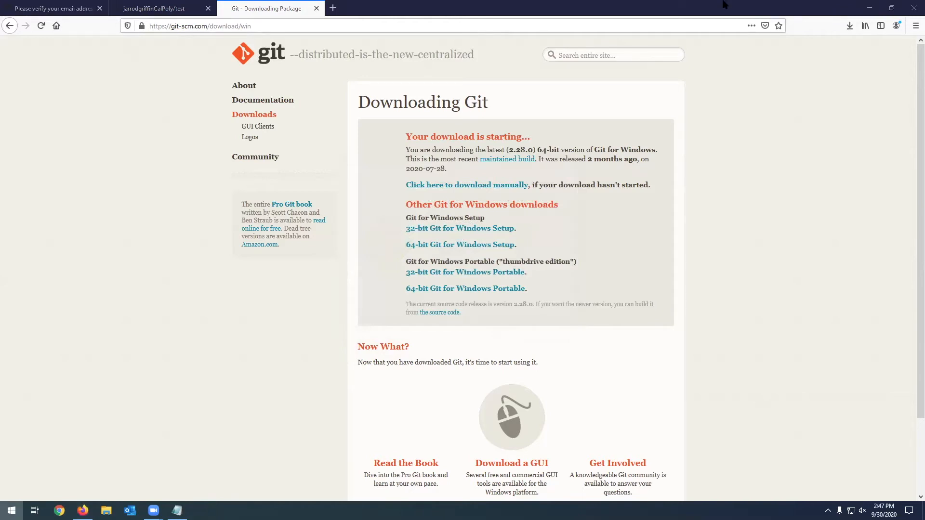
text(rst)
key(Return)
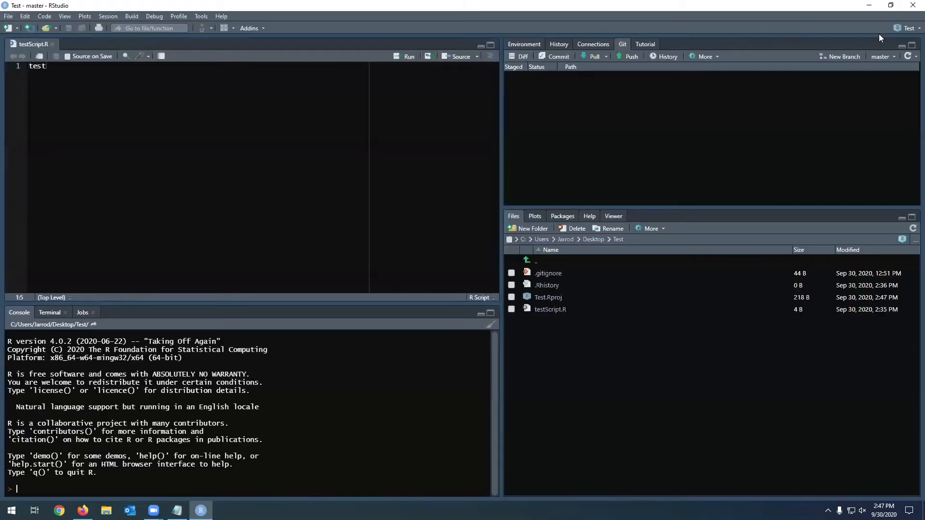
click(907, 28)
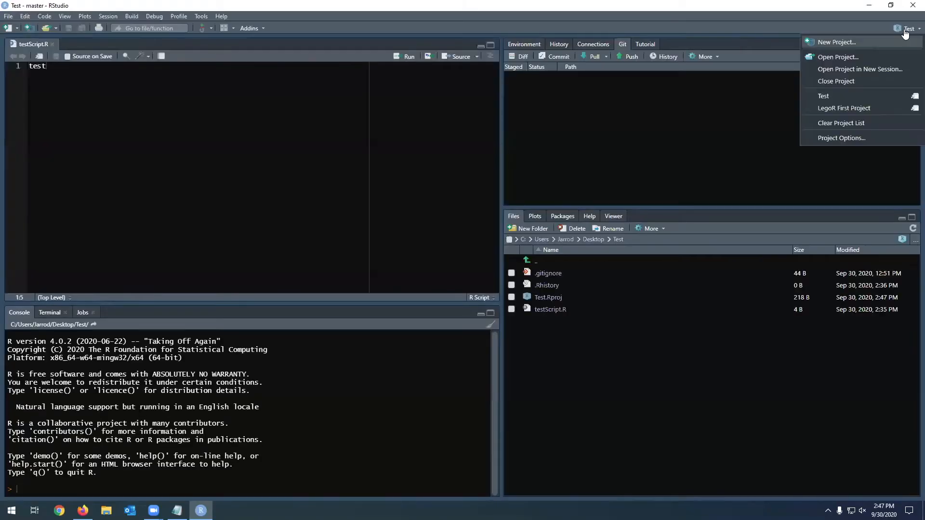
click(841, 81)
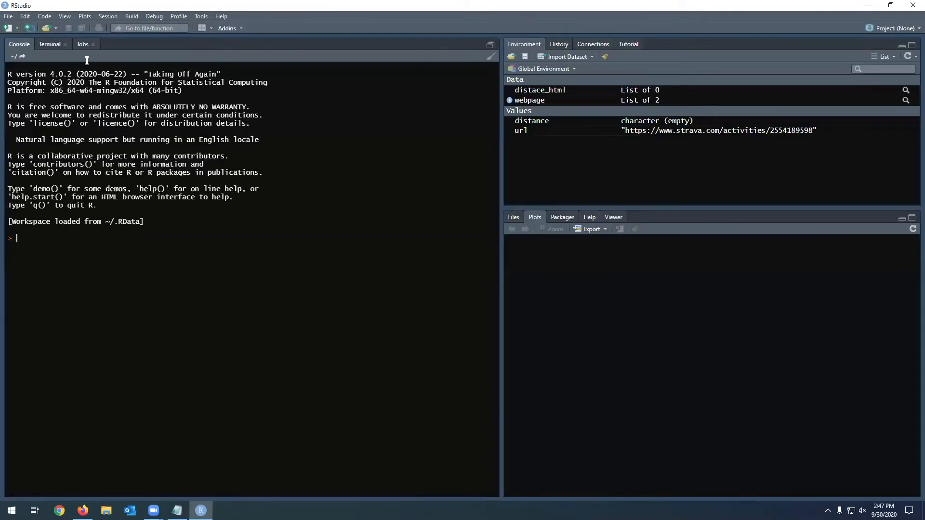
- Start a new project from version control by cloning a Git repository, naming the project directory TestGit on the Desktop
click(8, 16)
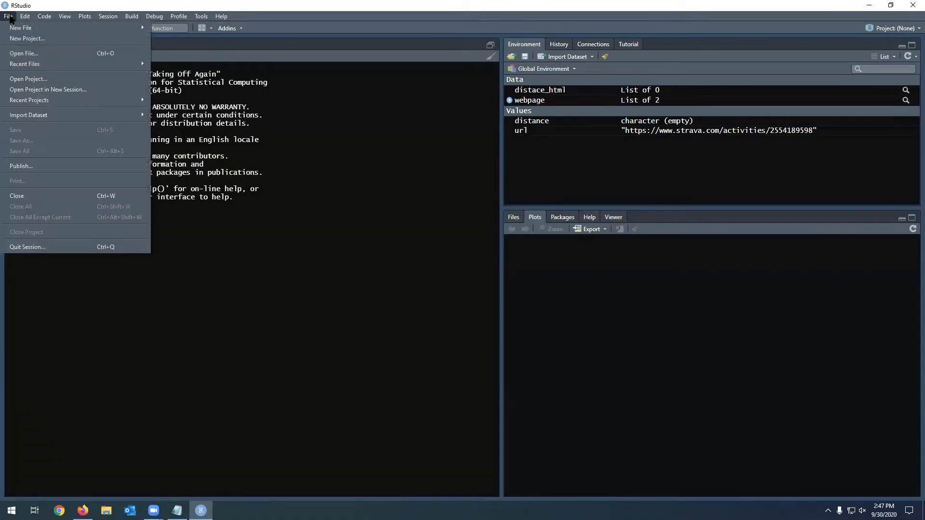
click(14, 39)
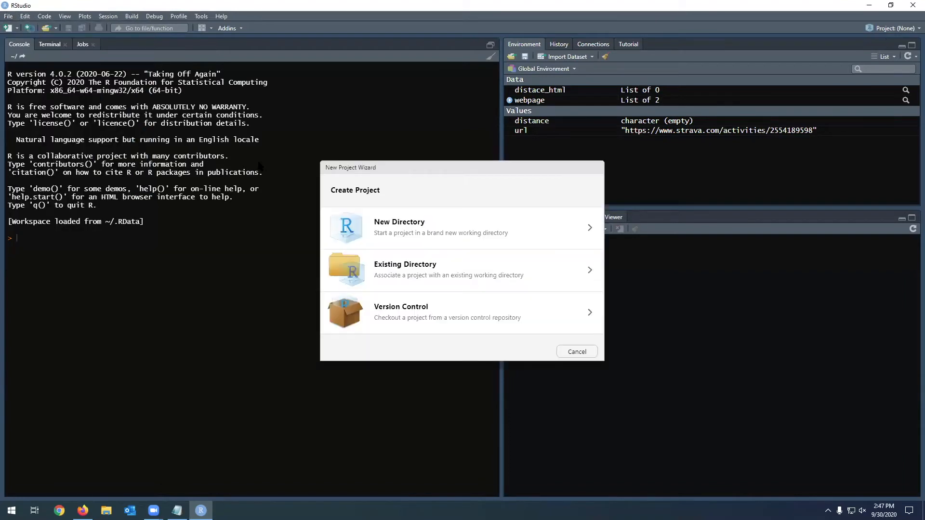
click(433, 312)
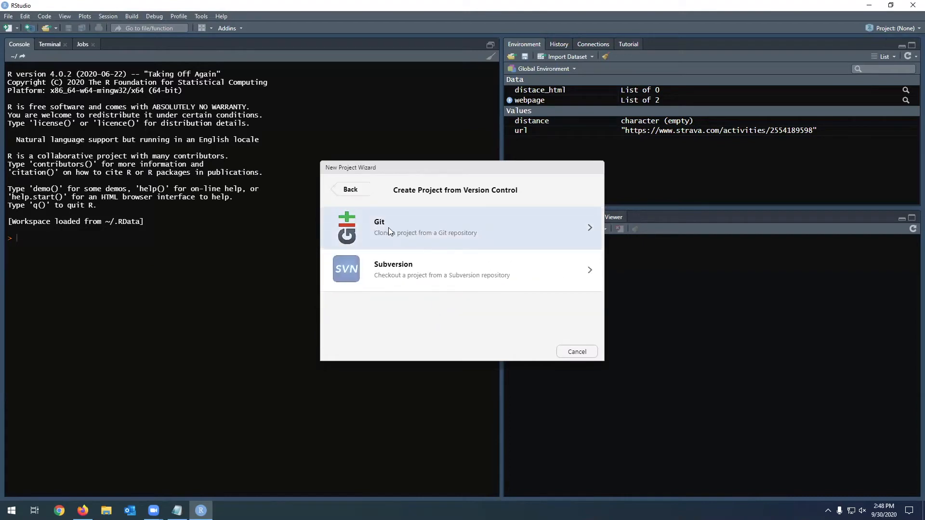
click(419, 229)
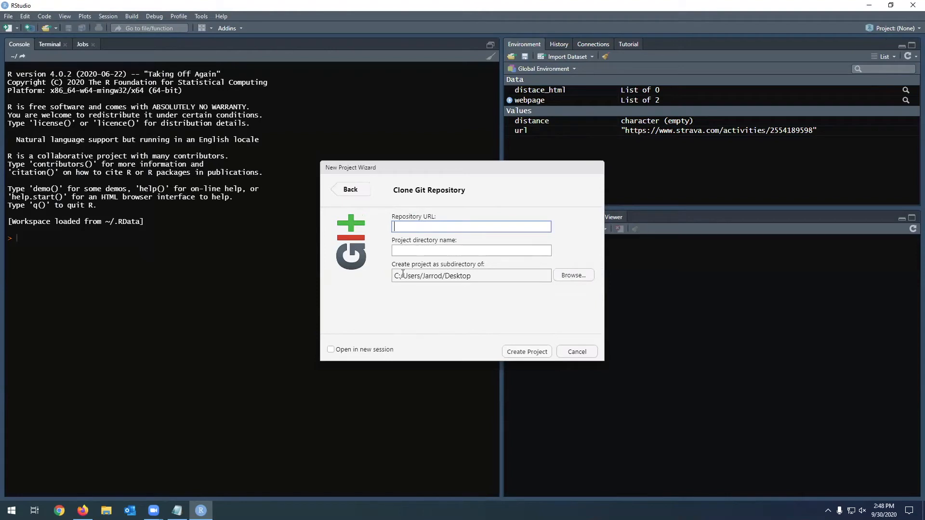
drag(394, 275, 472, 275)
click(460, 275)
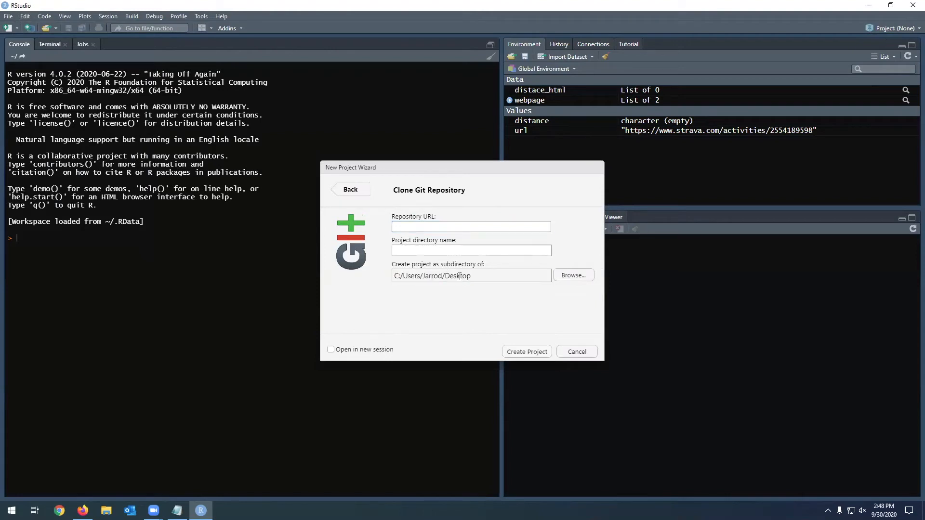
click(464, 248)
text(Test)
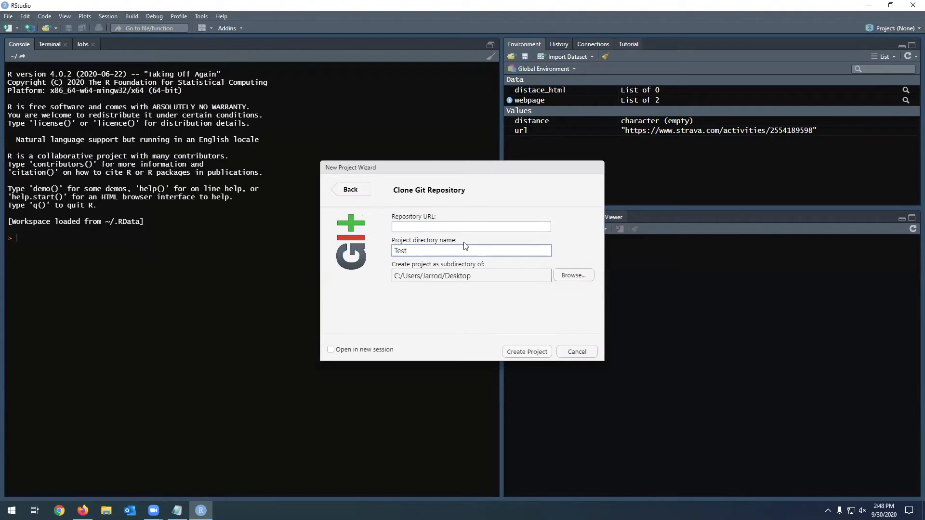
text(Git)
- Switch to Firefox and copy the HTTPS URL of the GitHub test repository from its quick setup section
click(439, 227)
click(83, 511)
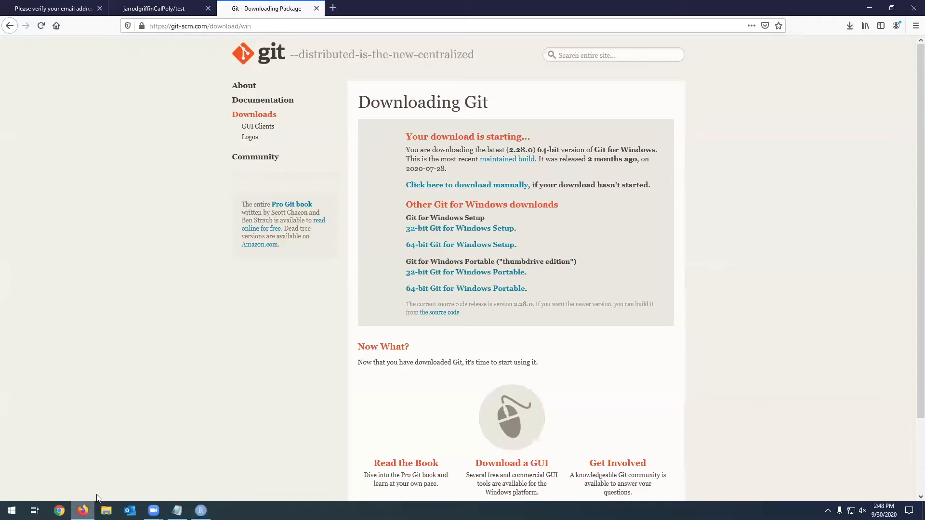
click(153, 9)
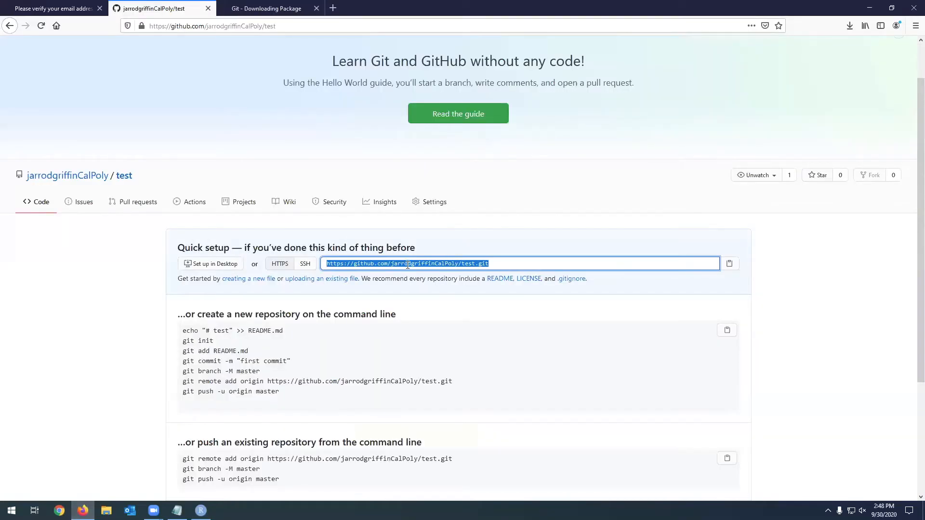
drag(458, 264, 491, 265)
click(491, 265)
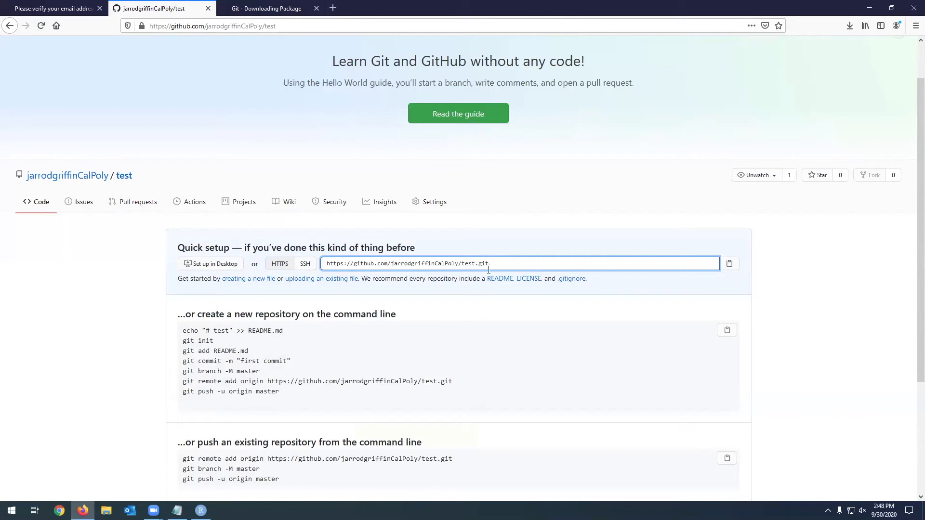
click(469, 266)
right_click(470, 266)
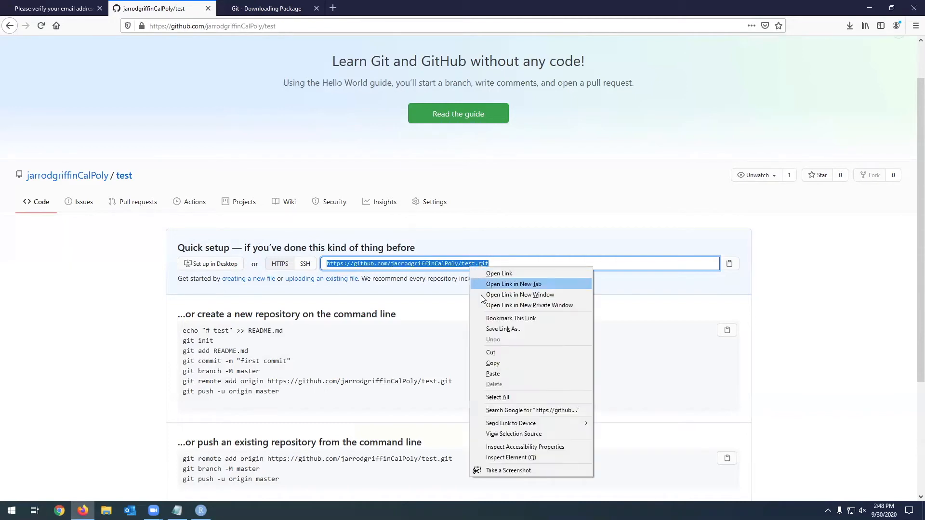
click(499, 361)
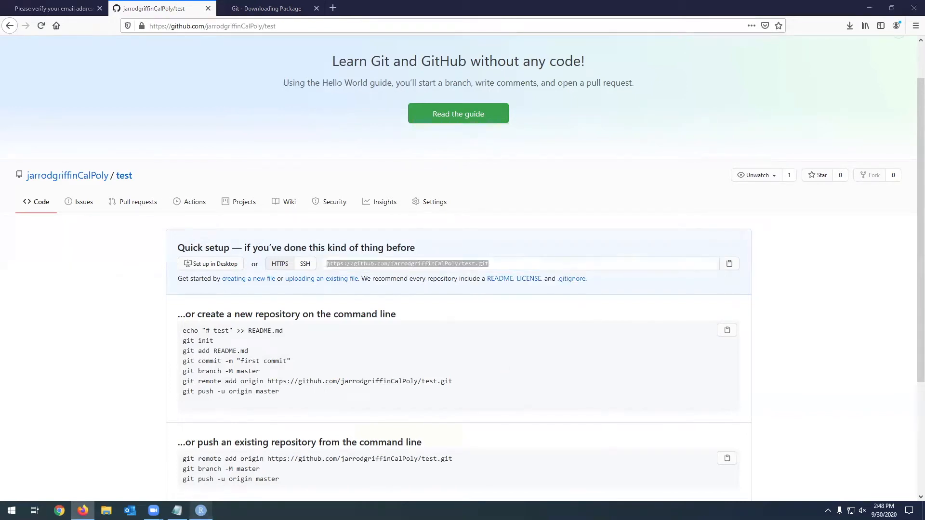
- Switch back to RStudio, paste the copied address as the repository URL and create the project
click(201, 511)
right_click(424, 225)
click(445, 283)
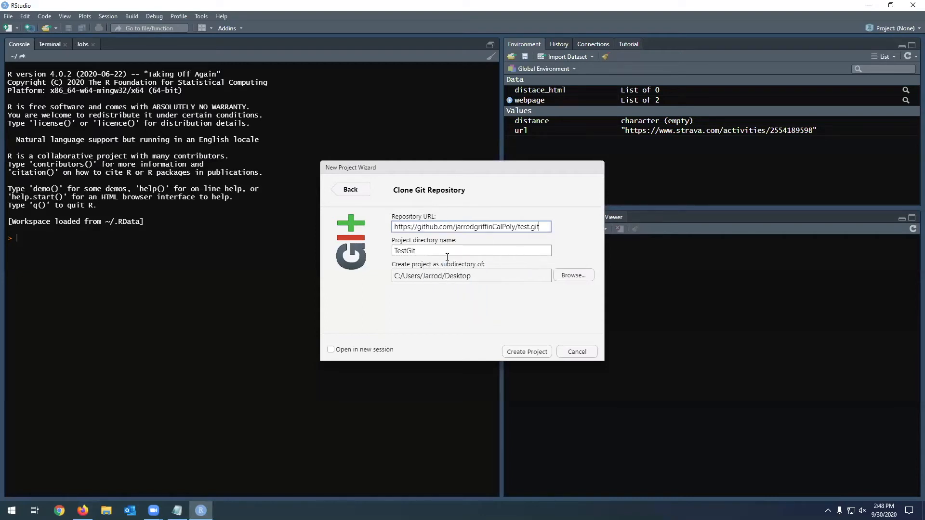
click(532, 354)
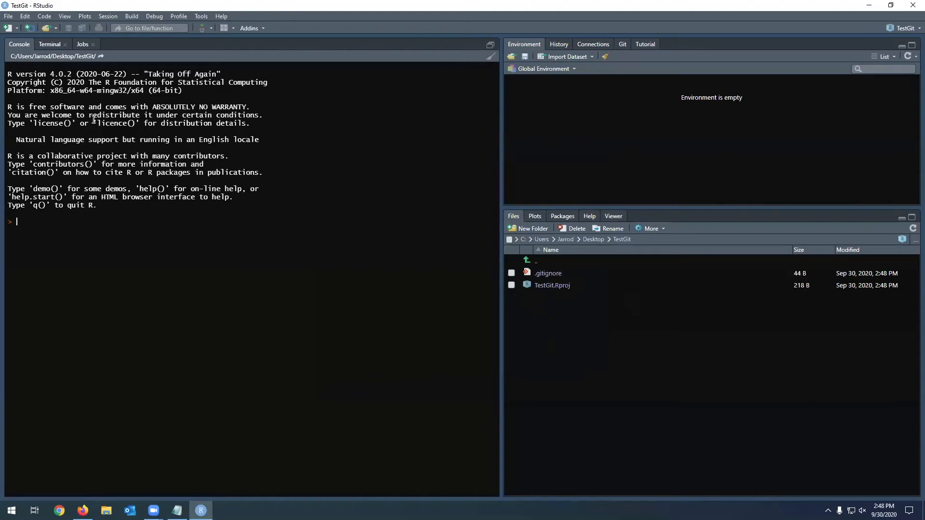
- Create a new R script containing the text test and save it as test_script in the TestGit folder
click(10, 18)
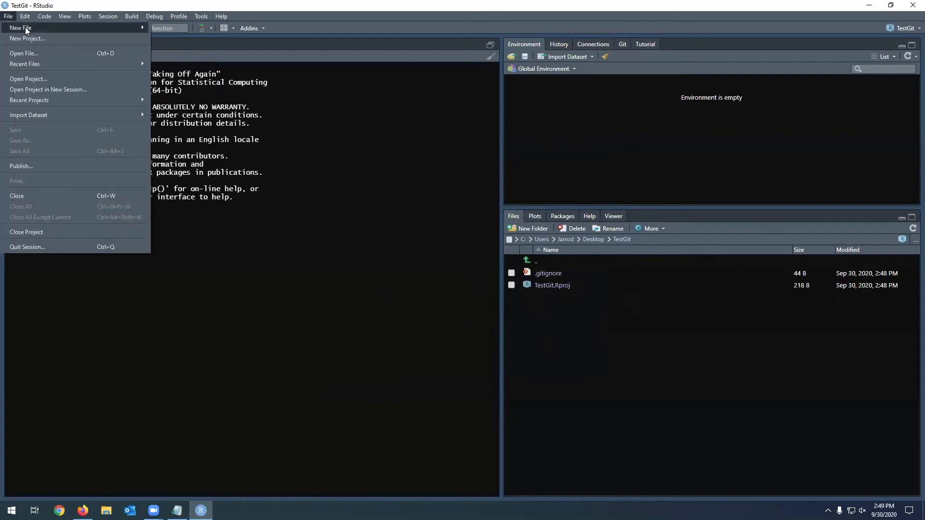
mouse_move(25, 27)
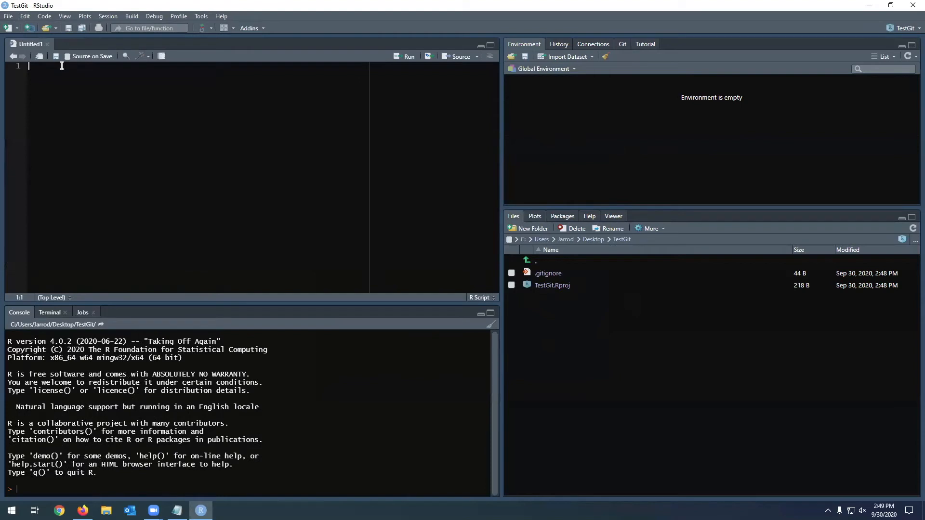
text(test)
click(62, 68)
click(56, 57)
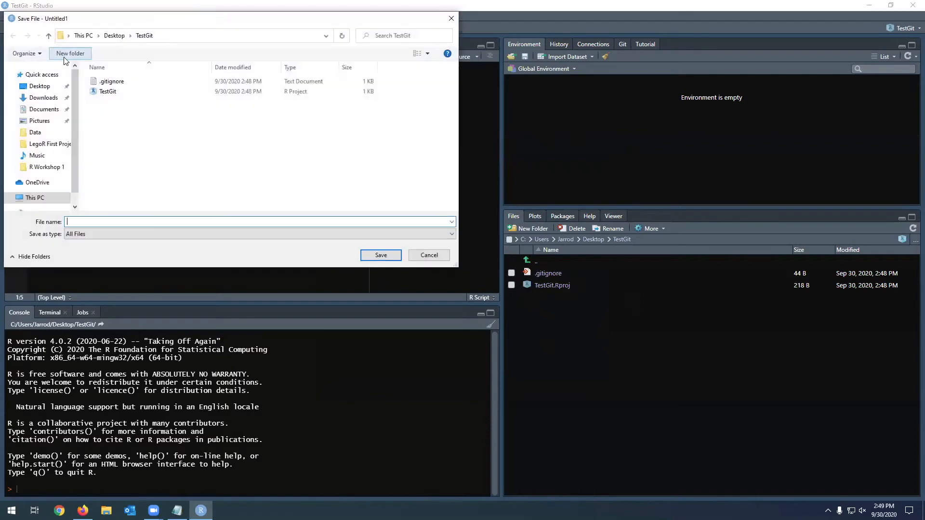
text(t)
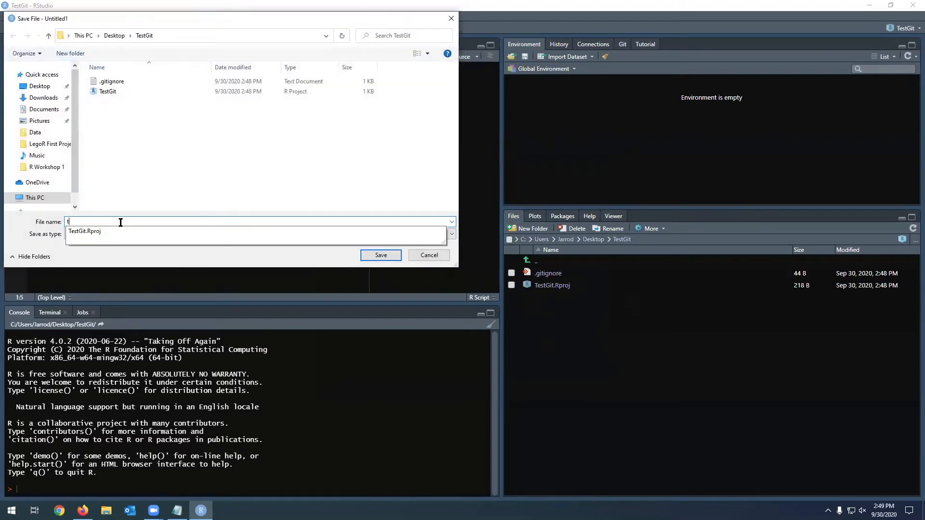
text(est_script)
key(Return)
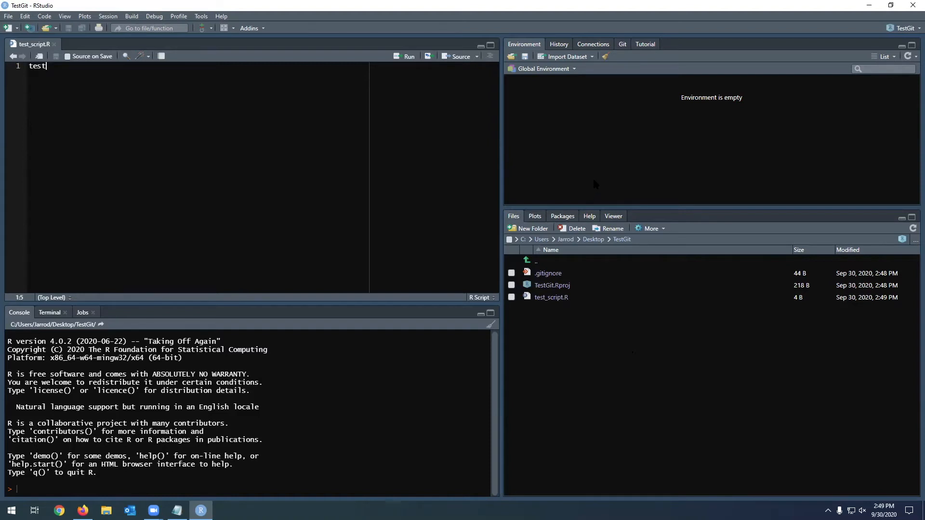
- Open the version control commit review and stage .gitignore, TestGit.Rproj and test_script.R
click(200, 16)
mouse_move(211, 53)
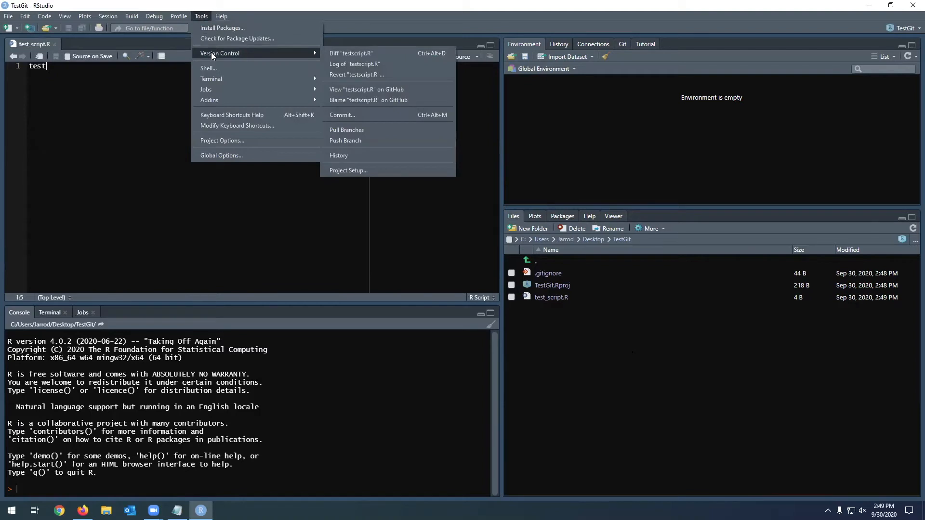
click(353, 116)
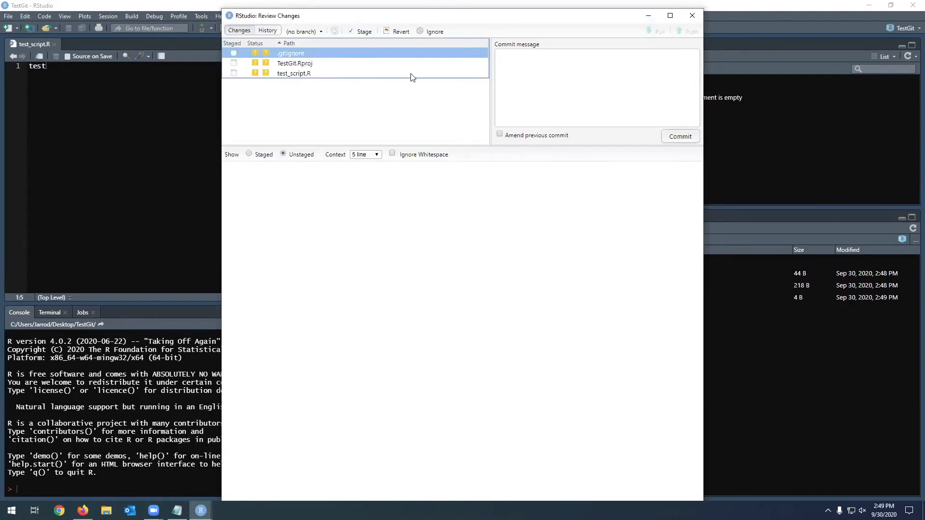
click(234, 52)
click(234, 62)
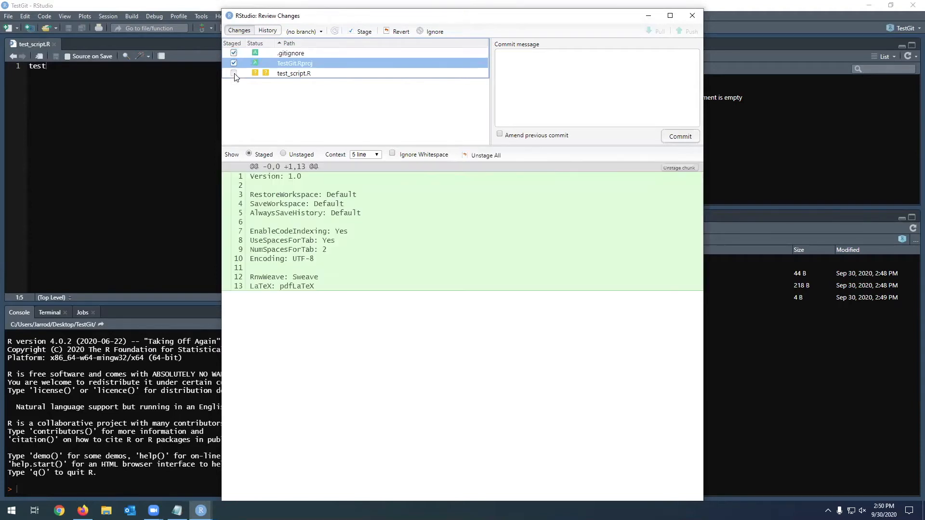
click(234, 73)
- Commit the staged files with the message test, then close the commit output and minimize the review window
click(533, 87)
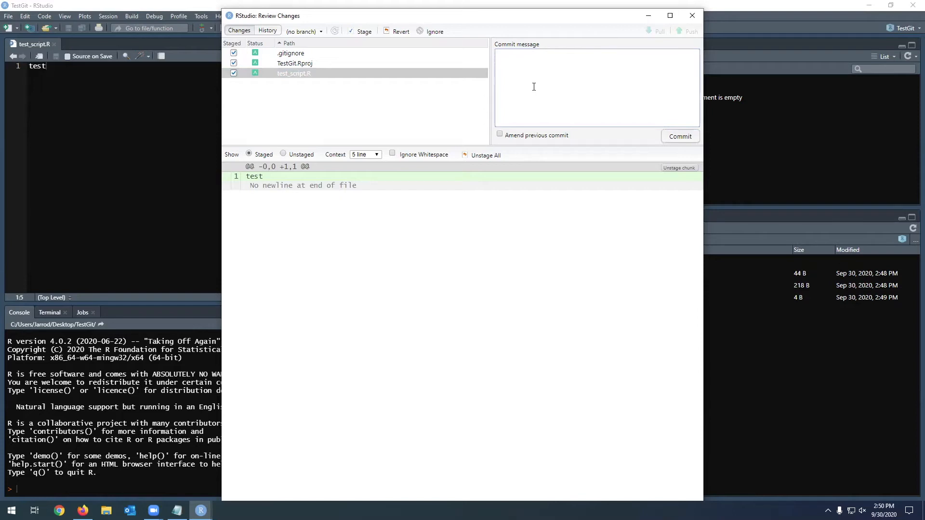
text(test)
double_click(507, 54)
click(523, 56)
click(680, 137)
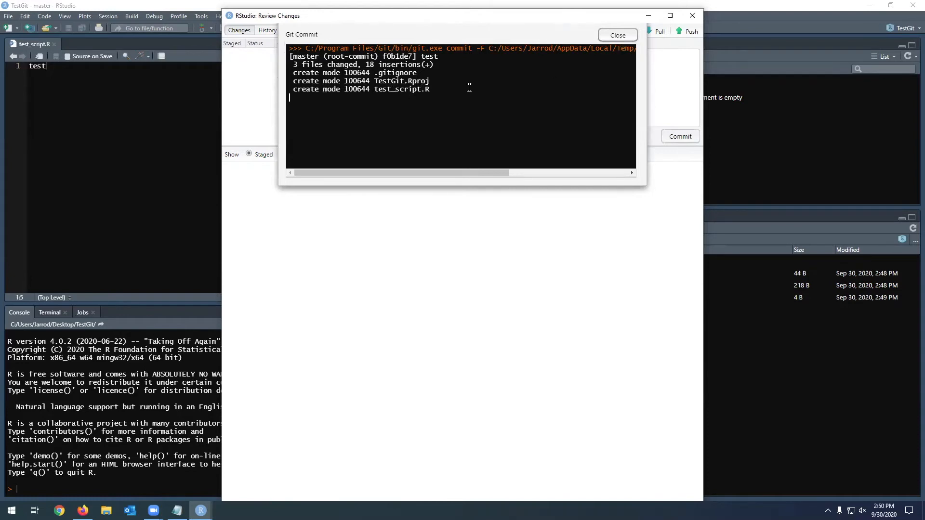
click(618, 36)
click(648, 15)
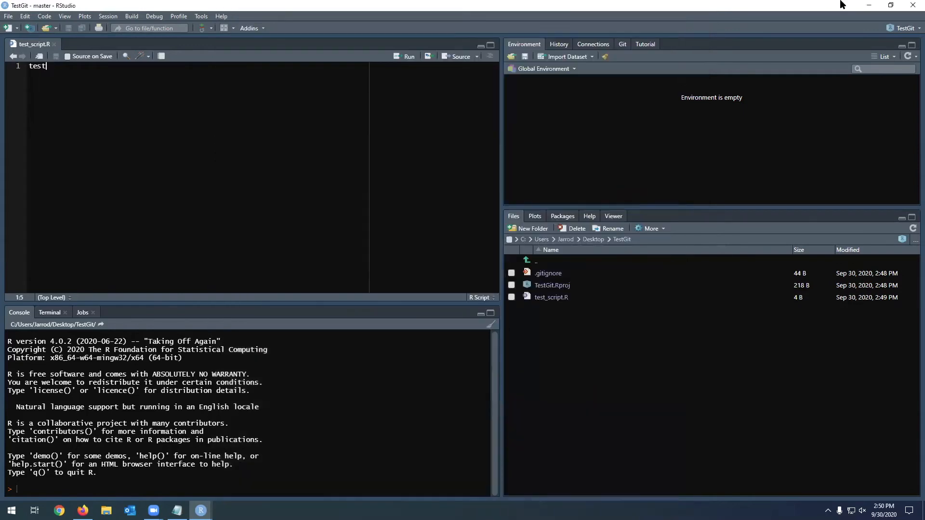
- Minimize RStudio and examine the two git config commands in the Links note on the desktop
click(867, 4)
click(869, 5)
click(505, 216)
drag(569, 218, 412, 205)
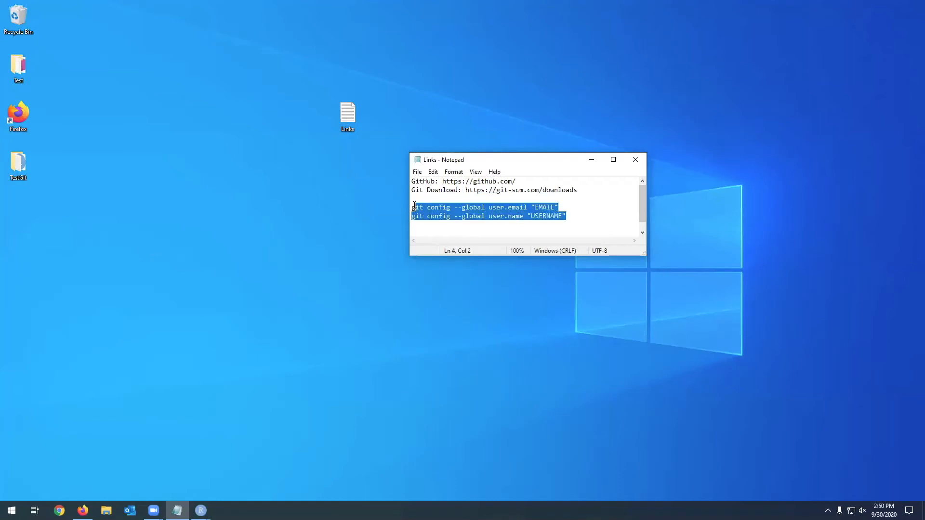
click(431, 207)
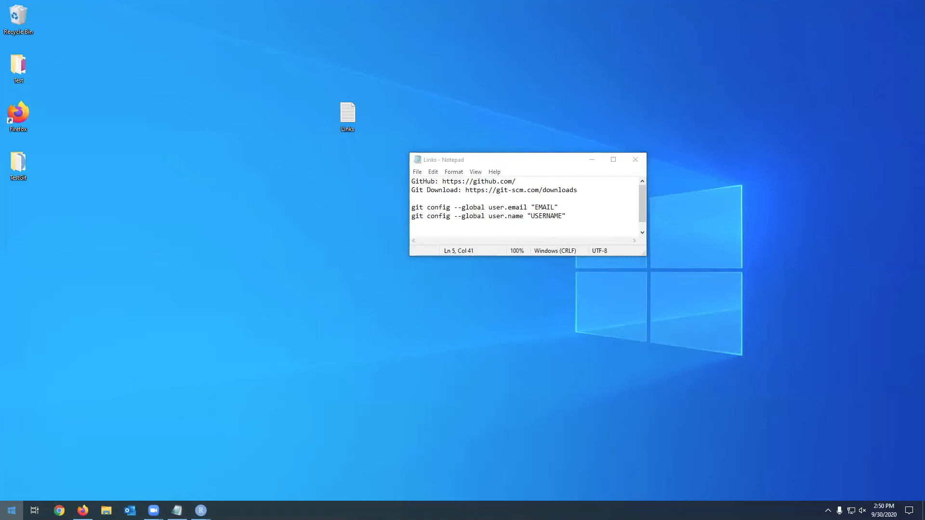
- Find and launch Git CMD, and move the Links note clear of its window
click(11, 511)
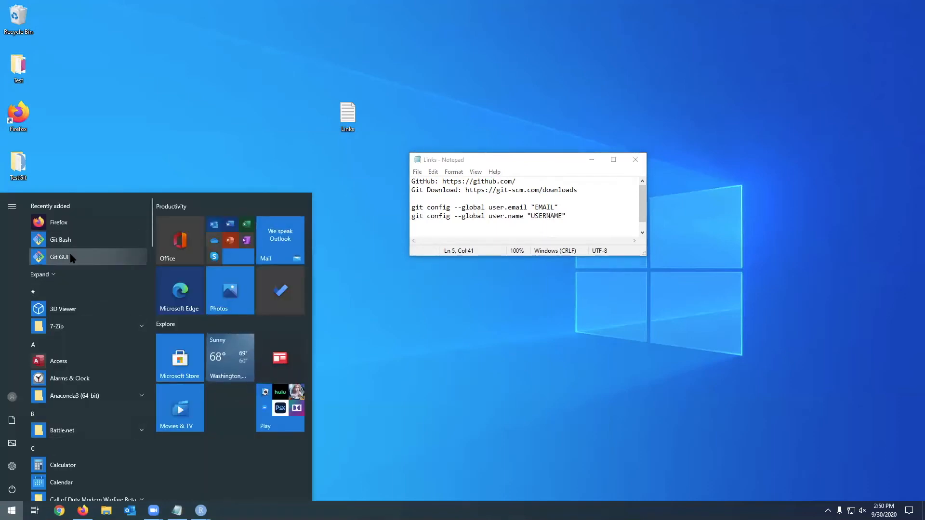
text(git)
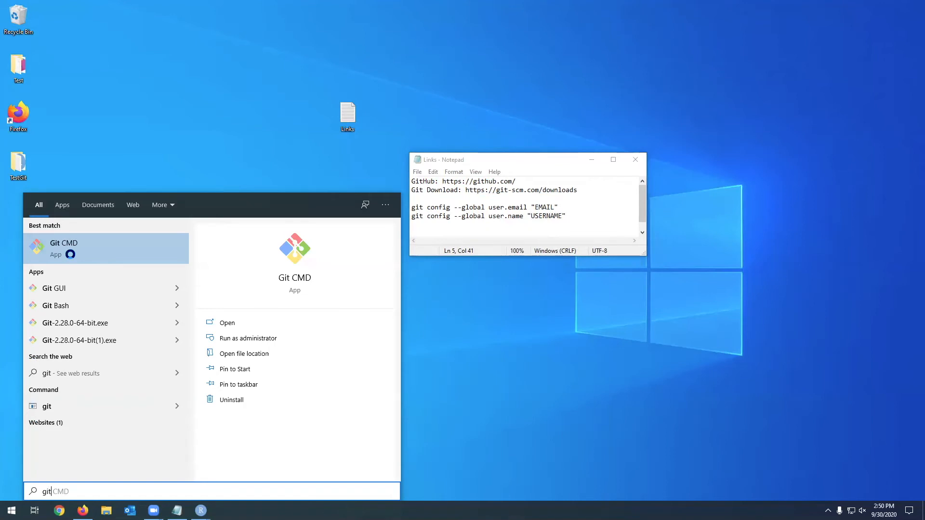
text( cmd)
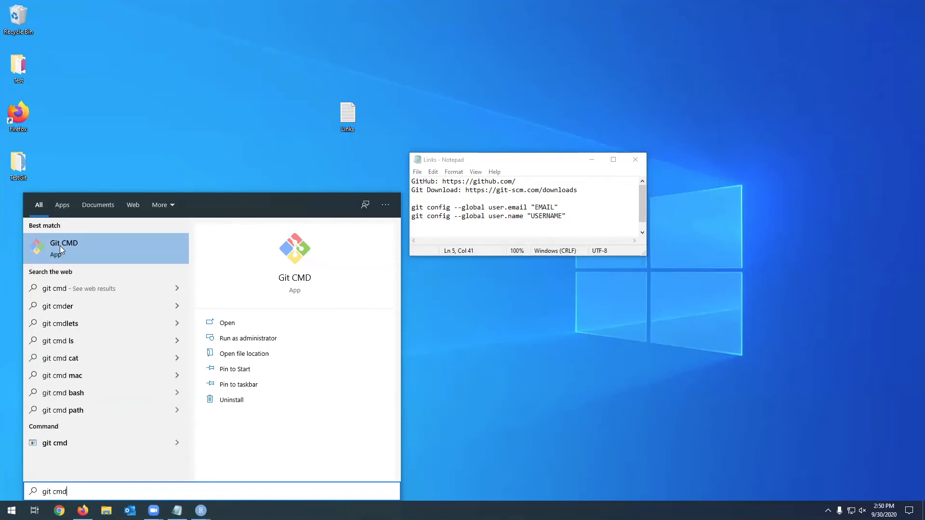
click(60, 246)
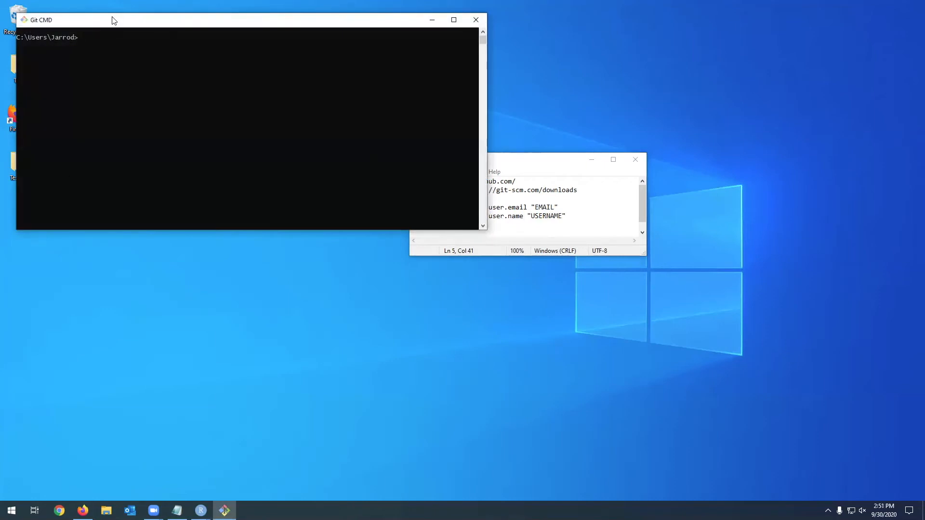
drag(532, 161, 646, 115)
- Examine the EMAIL and USERNAME placeholders in the git config commands of the Links note
click(677, 161)
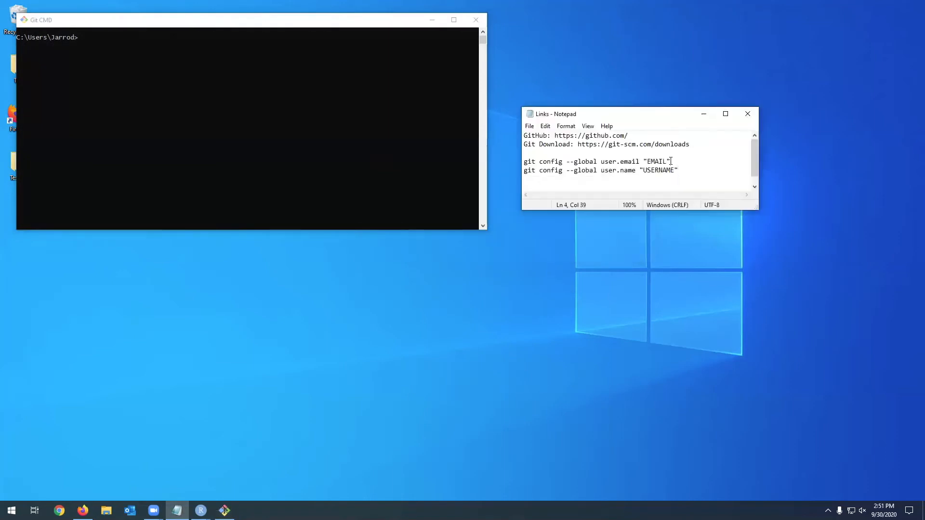
drag(526, 163, 675, 162)
click(680, 161)
double_click(661, 162)
click(661, 162)
drag(647, 162, 667, 162)
click(666, 162)
drag(643, 171, 673, 171)
click(677, 172)
click(674, 171)
- Replace the EMAIL placeholder in the git config --global user.email command with the account's email address
drag(524, 162, 673, 162)
right_click(669, 167)
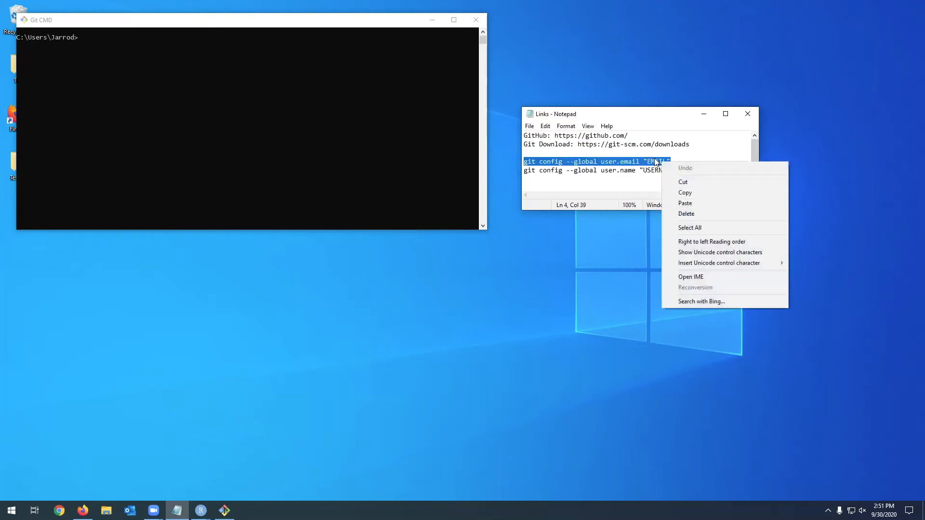
click(656, 161)
click(649, 161)
double_click(652, 161)
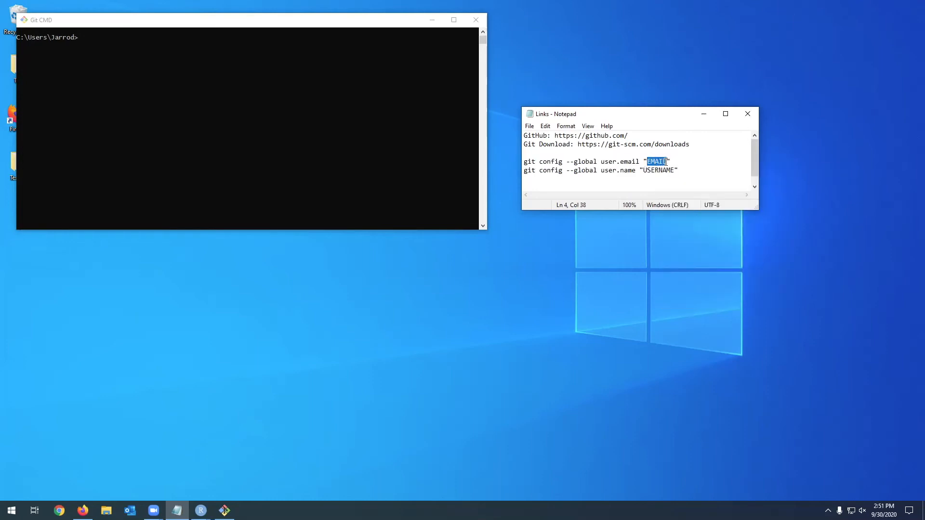
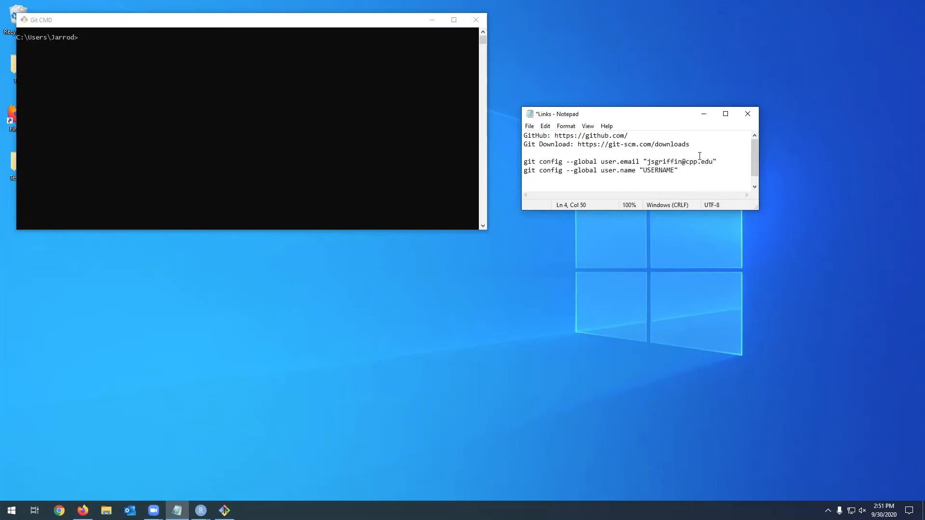
- Copy the git config --global user.email command from the Links note into Git CMD and run it
drag(717, 161, 526, 165)
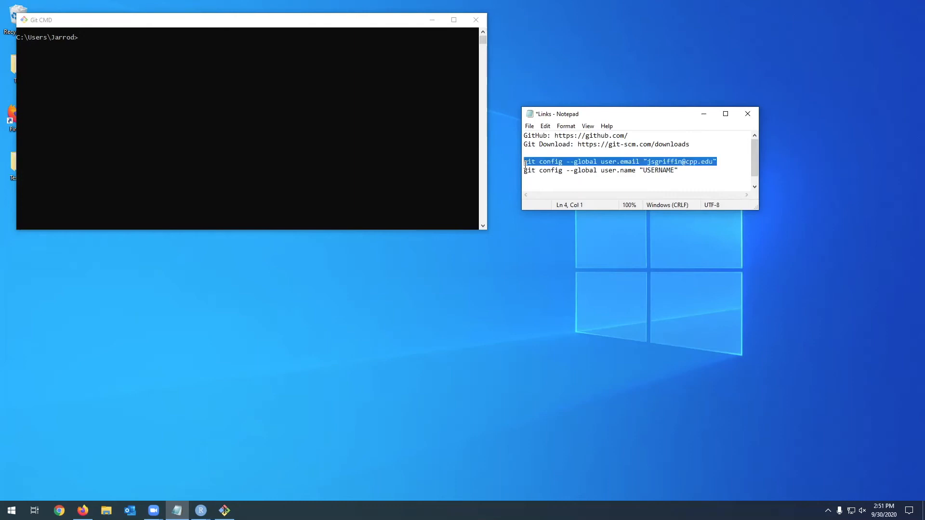
click(95, 39)
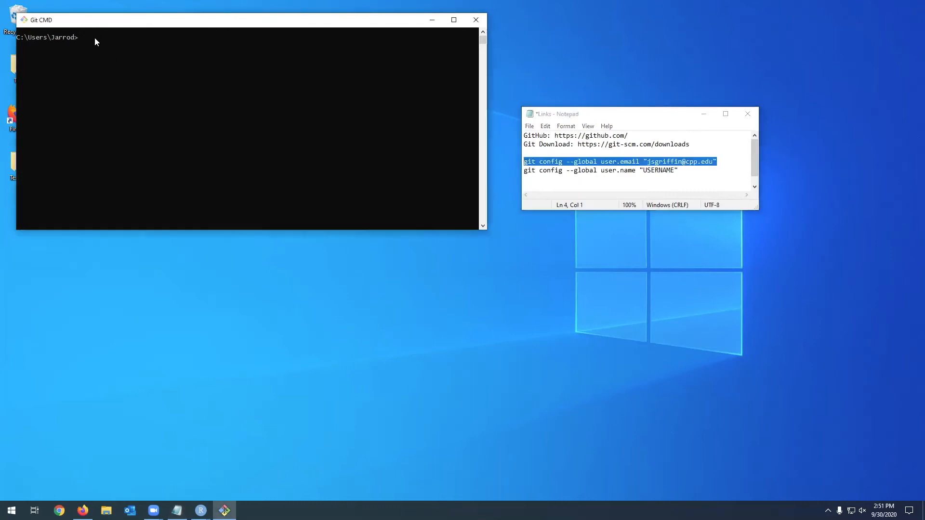
key(ctrl+v)
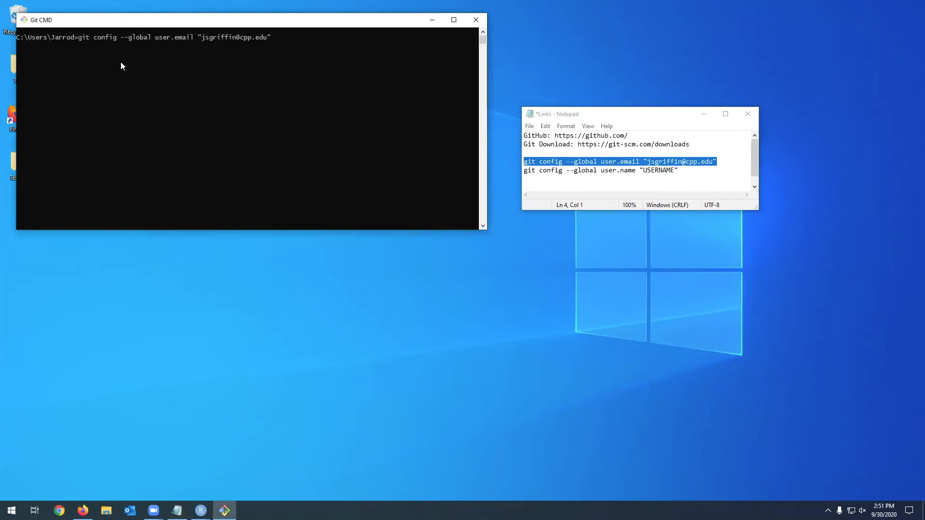
key(Return)
- Replace the USERNAME placeholder in the note's git config --global user.name command with the user's first name
click(603, 171)
drag(525, 171, 675, 171)
click(666, 170)
text(Jarrod)
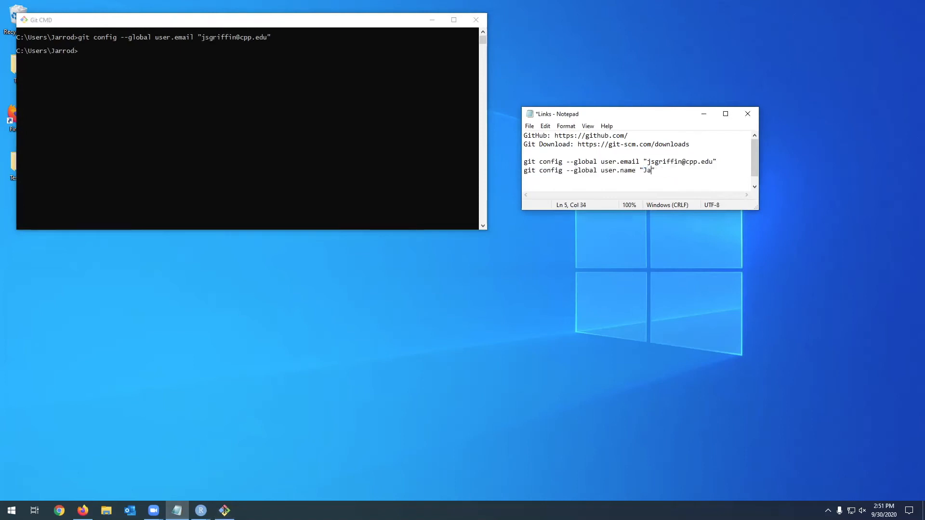
- Copy the git config --global user.name command from the Links note into Git CMD and run it
drag(675, 170, 523, 169)
click(122, 60)
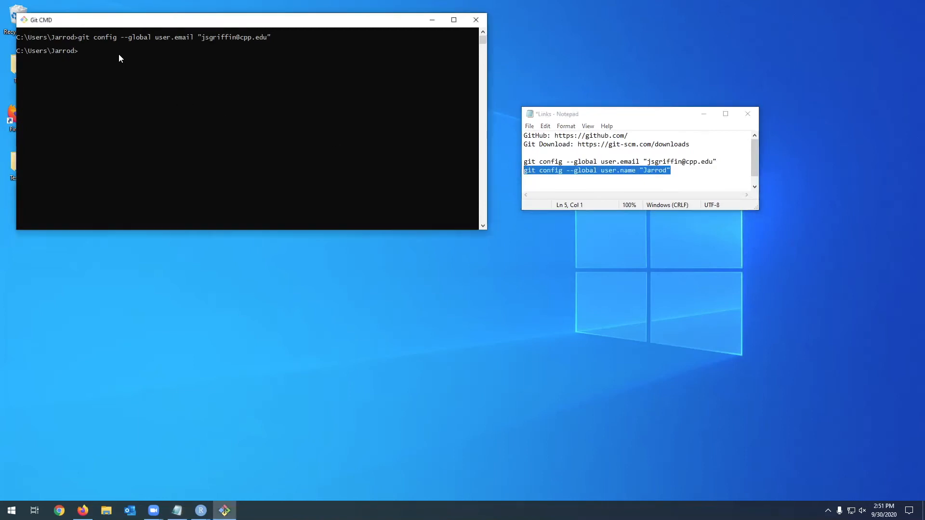
key(ctrl+v)
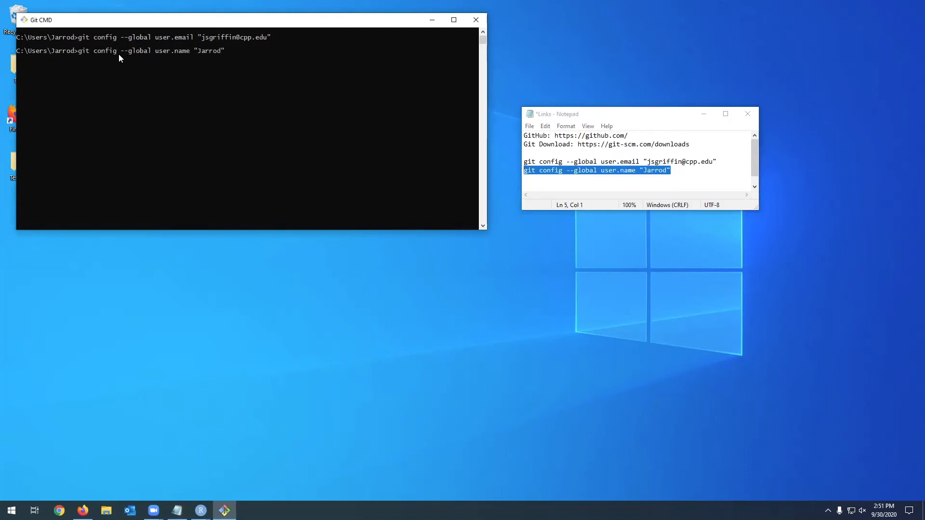
key(Return)
- Switch to RStudio, bring up its Review Changes window over the TestGit project, and push the commit to GitHub
mouse_move(201, 511)
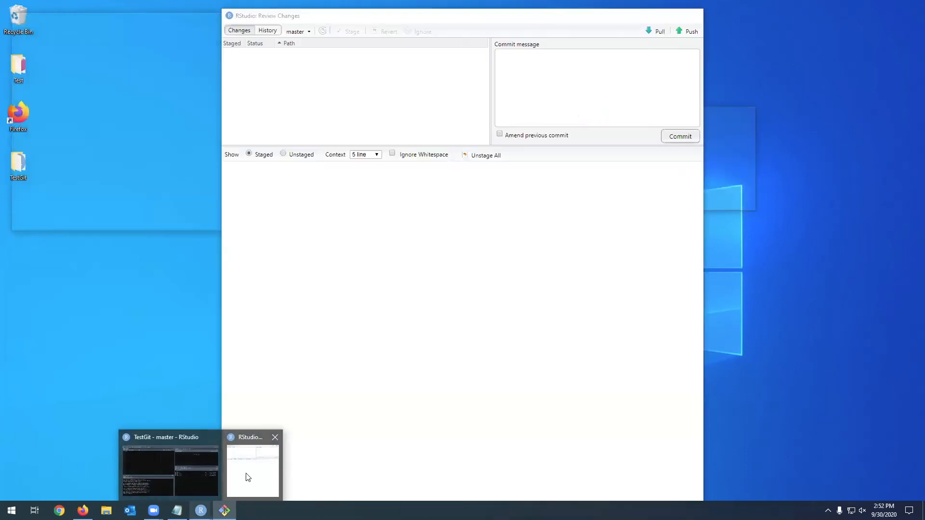
click(247, 477)
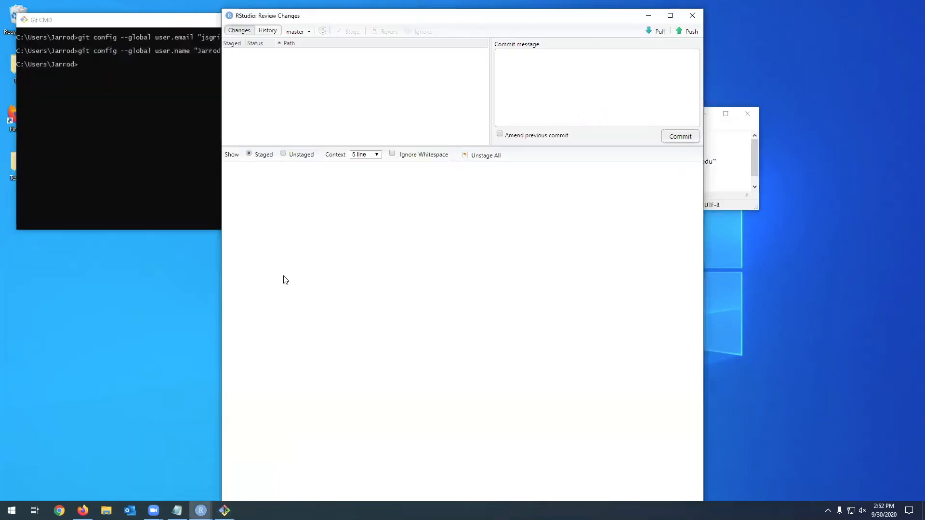
mouse_move(201, 511)
click(167, 474)
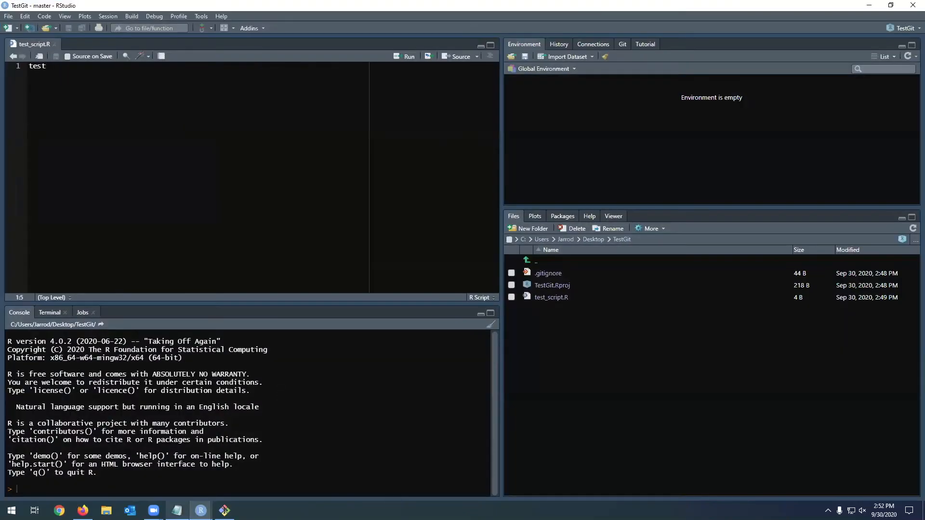
click(247, 484)
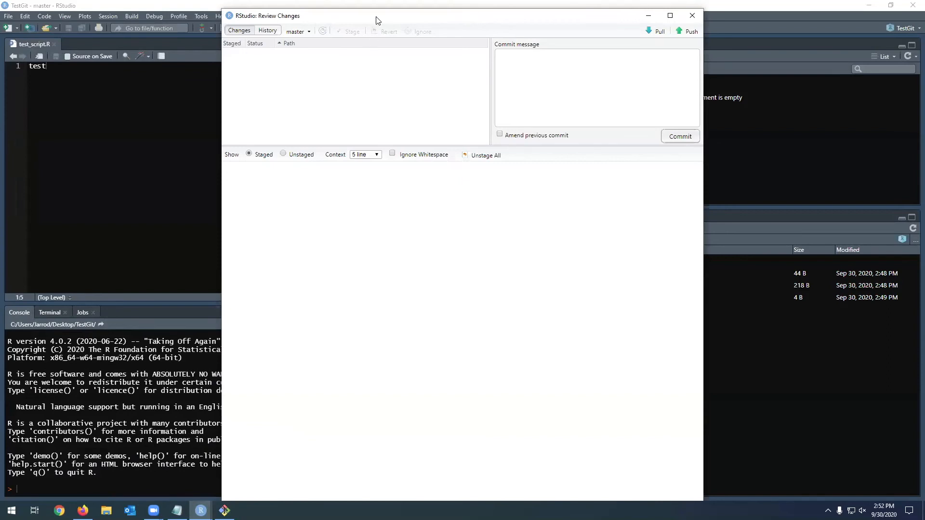
drag(390, 22, 379, 23)
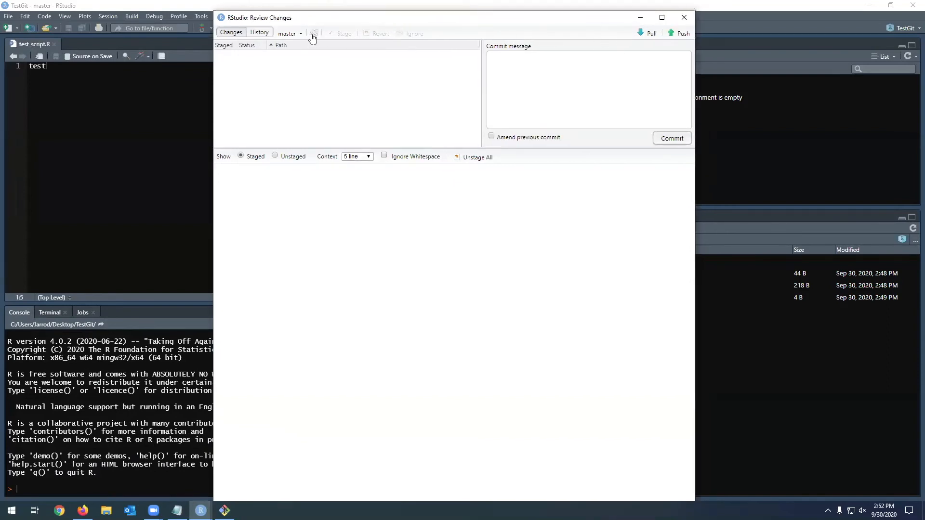
click(678, 37)
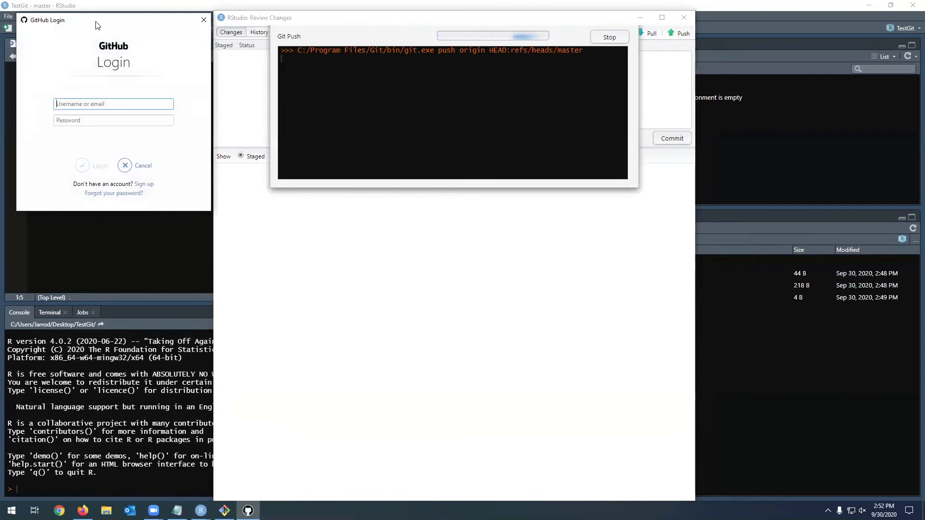
- Move the GitHub Login dialog over the push output and sign in with the account's email and password
drag(98, 26, 405, 57)
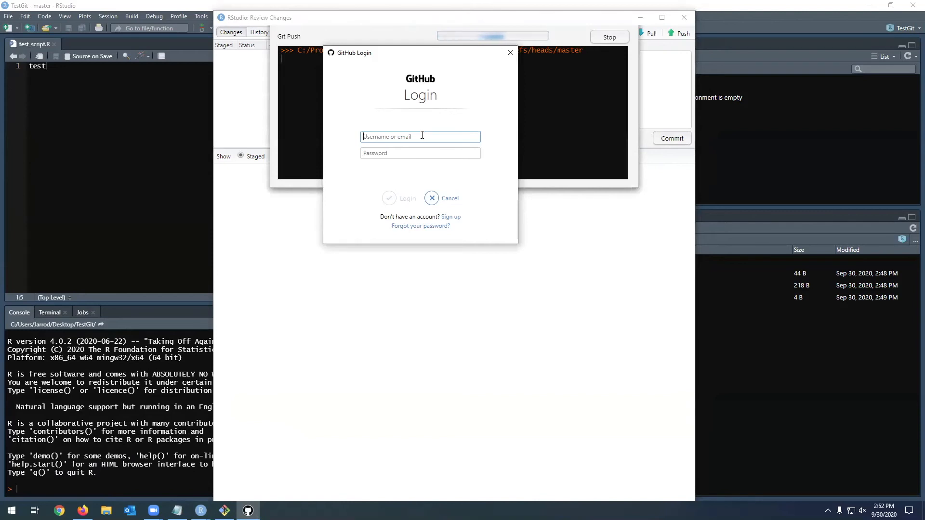
key(Tab)
text(••••••••••••)
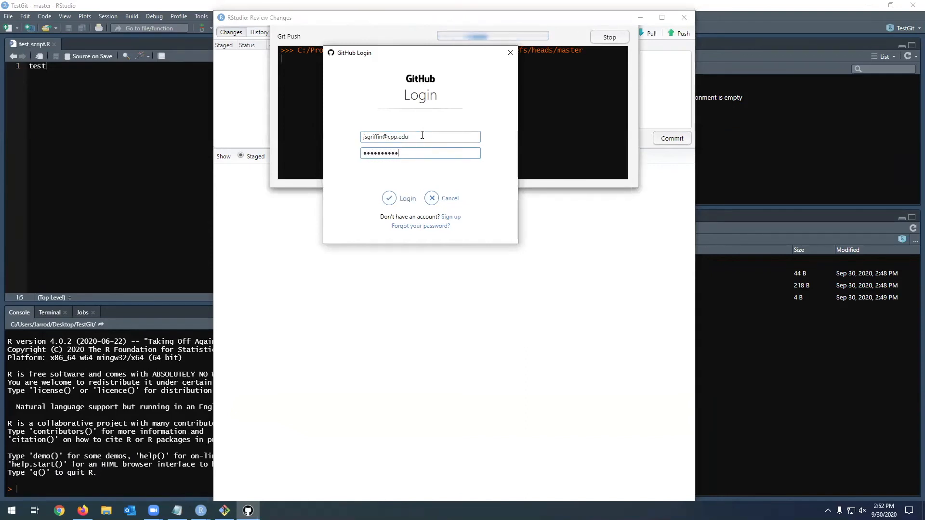
key(Return)
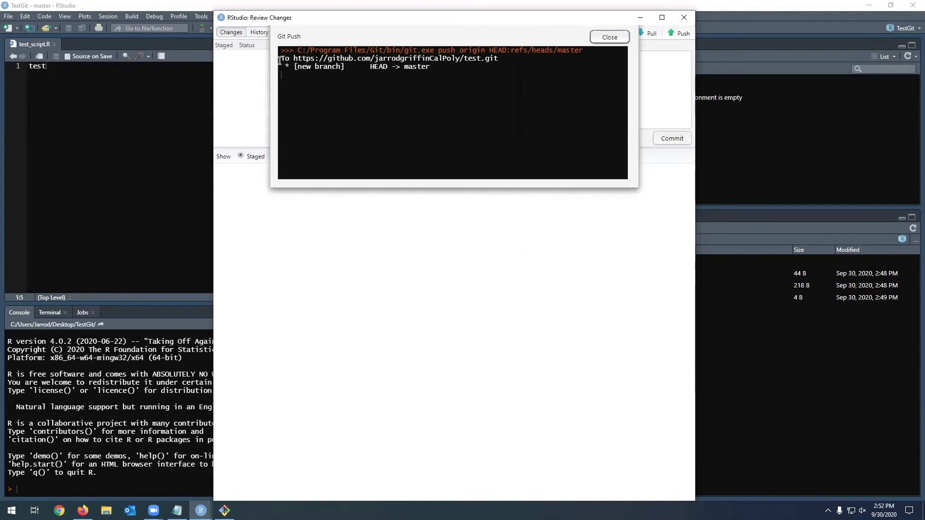
- Examine the repository and branch lines in the Git Push output and close it
drag(280, 59, 431, 68)
click(371, 70)
double_click(372, 69)
click(398, 67)
double_click(411, 68)
click(428, 70)
click(610, 38)
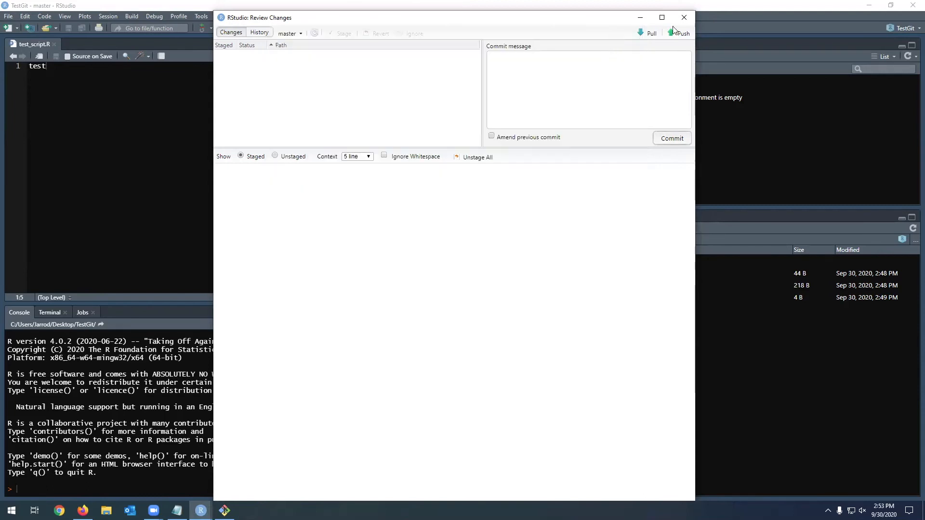
- Close the Review Changes window, minimize RStudio, and reload the test repository page in Firefox
click(685, 17)
click(869, 5)
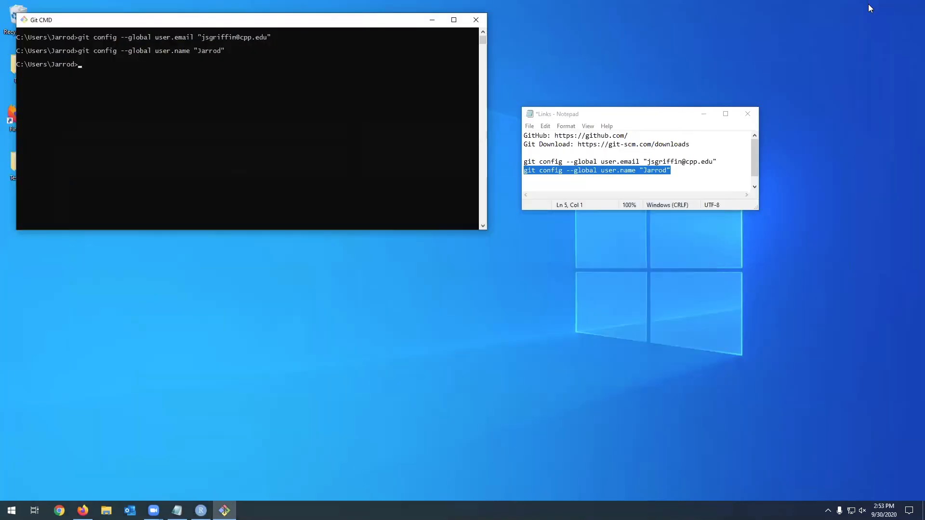
click(83, 511)
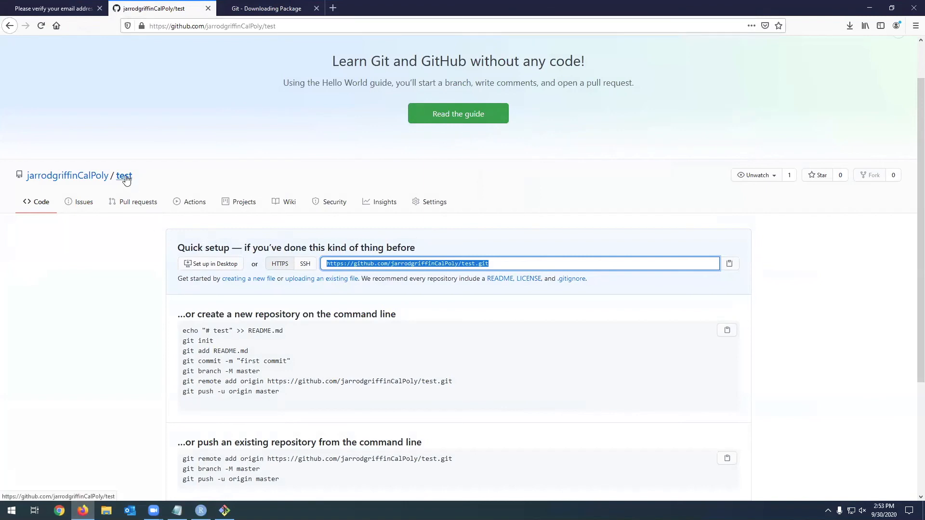
click(279, 249)
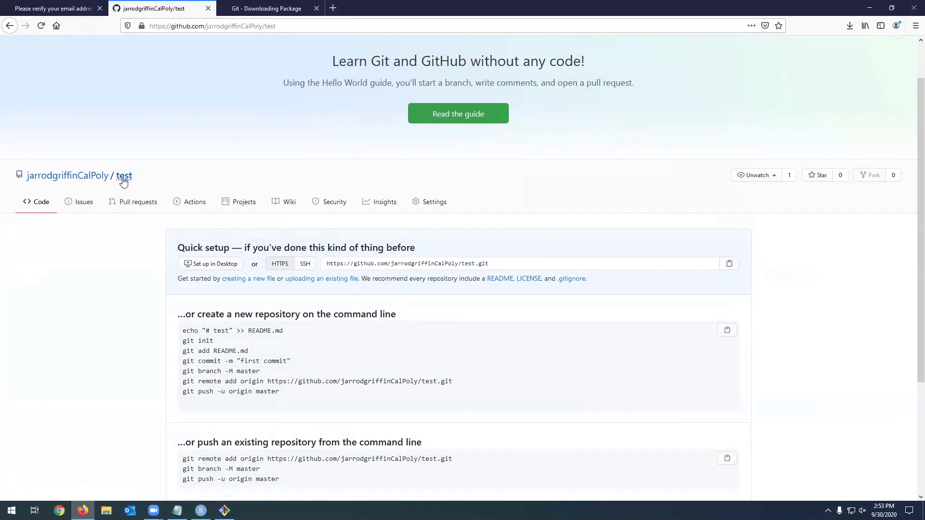
click(41, 26)
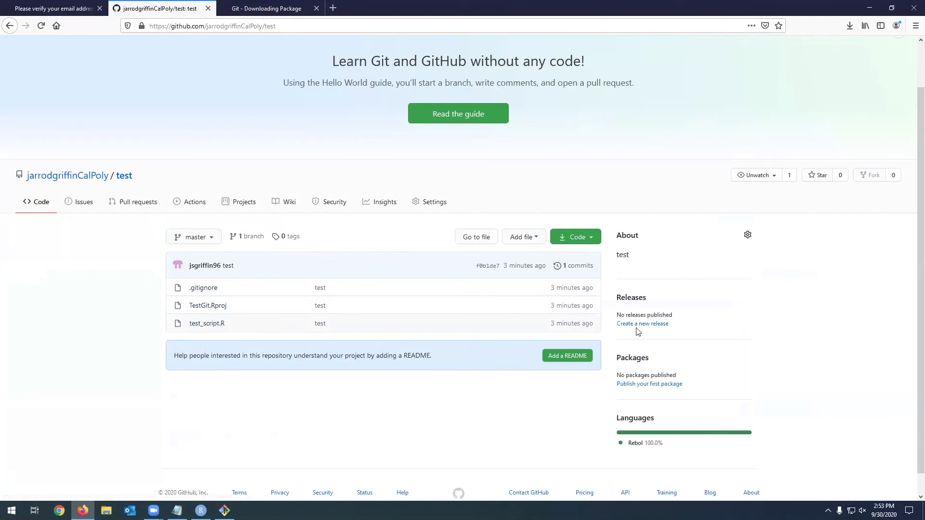
- Open test_script.R in the GitHub repository and examine its code
click(208, 325)
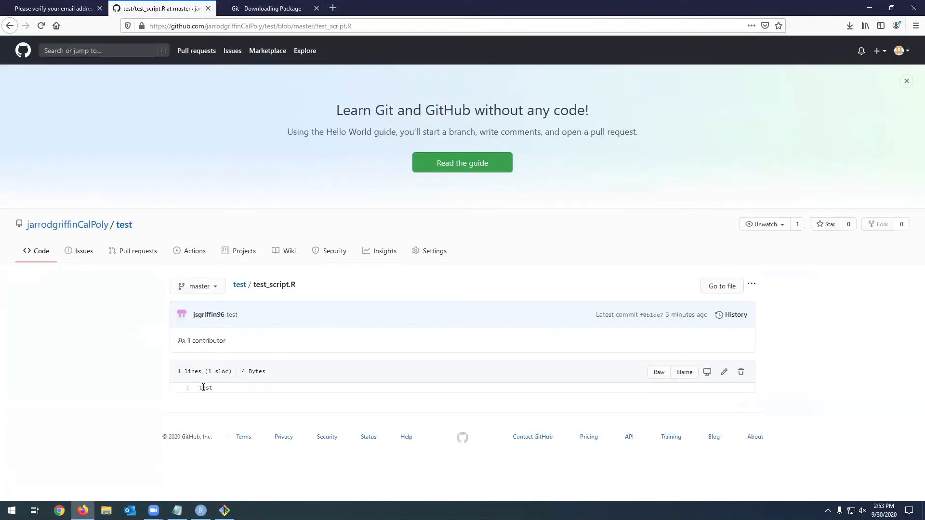
double_click(202, 387)
click(207, 387)
double_click(209, 388)
- Switch to RStudio, change test_script.R to test <- "Hello" followed by print(test), and save the script
click(201, 511)
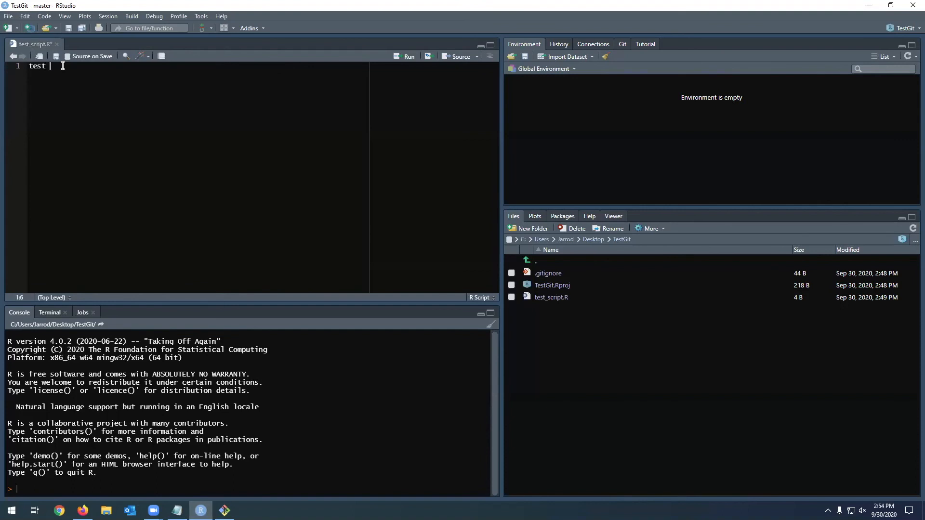
text(<- "Hello)
key(Return)
text(print(test)
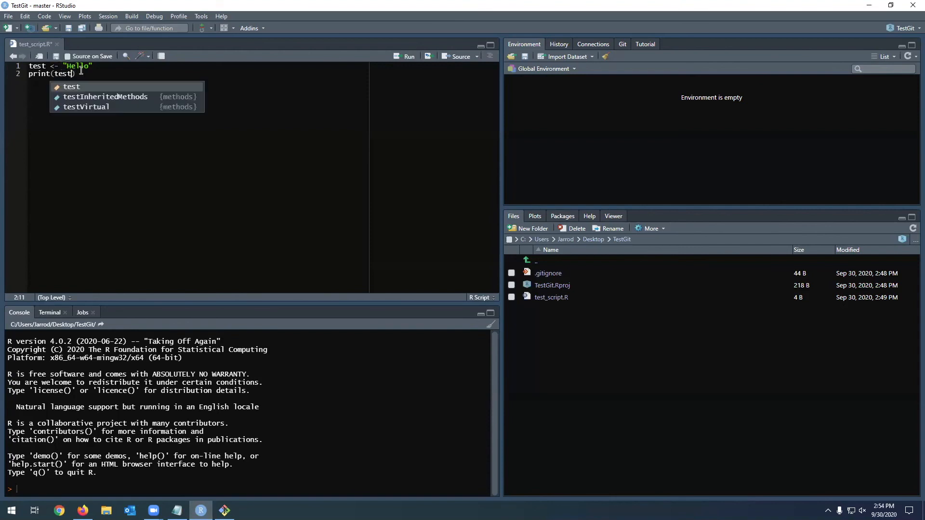
text())
key(ctrl+s)
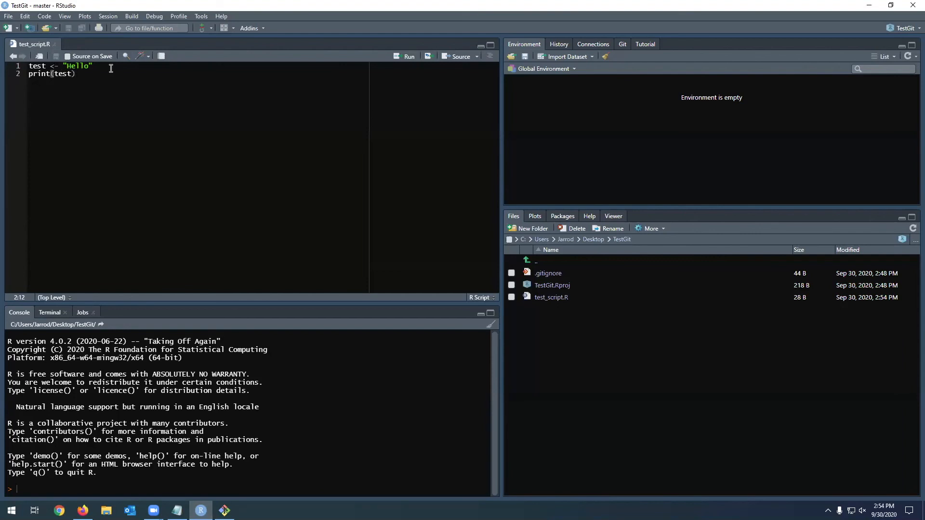
- Stage the modified test_script.R and commit it with the message "print hello", closing the commit output
click(201, 16)
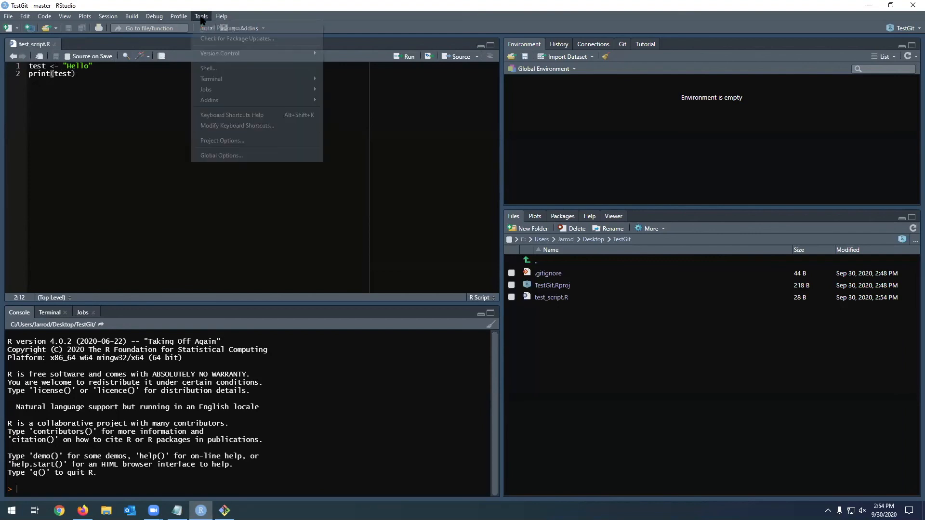
mouse_move(245, 51)
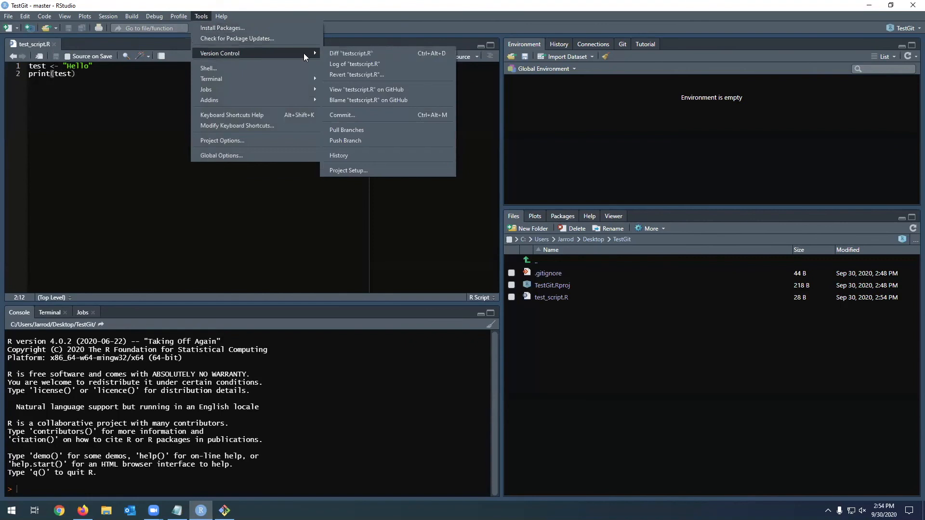
click(346, 114)
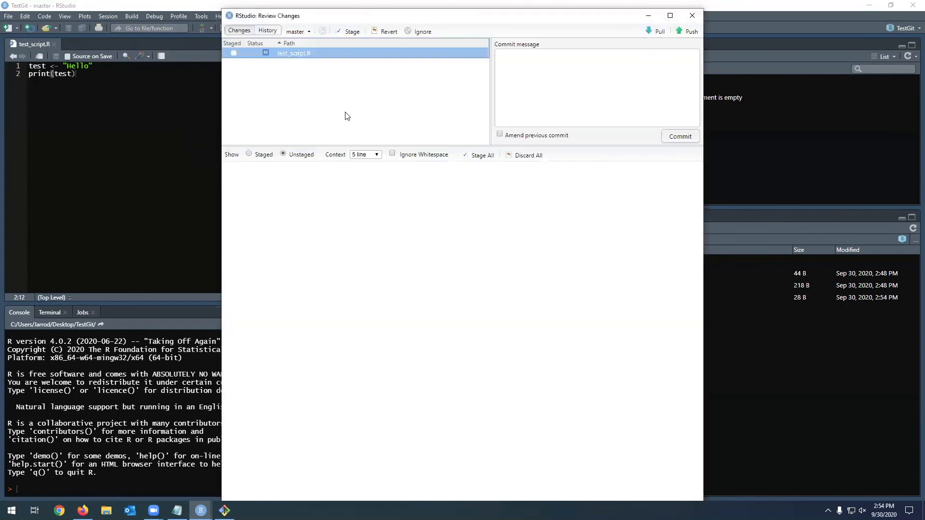
click(234, 53)
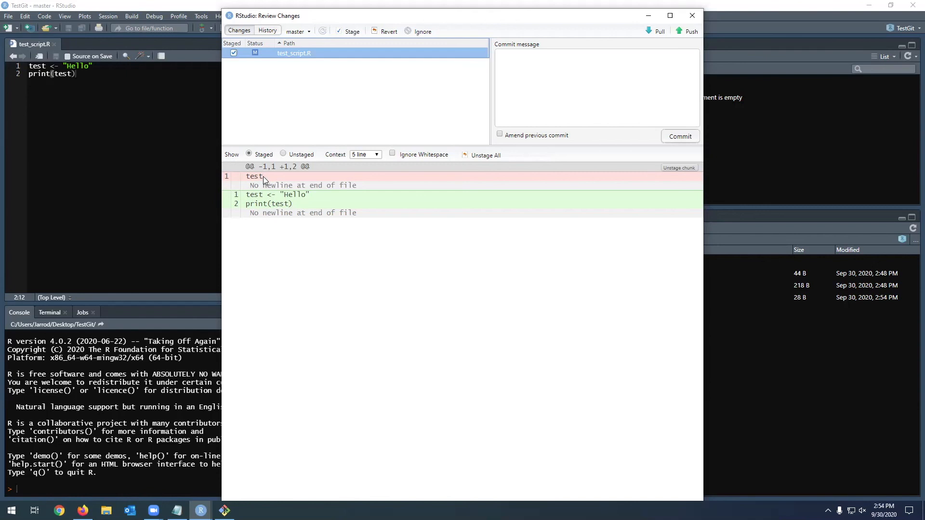
click(551, 67)
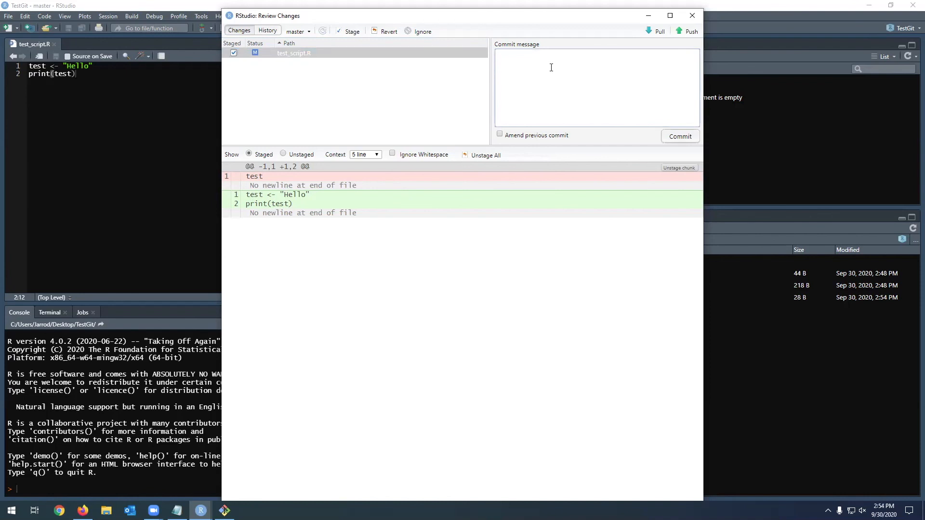
text(print hello)
click(681, 137)
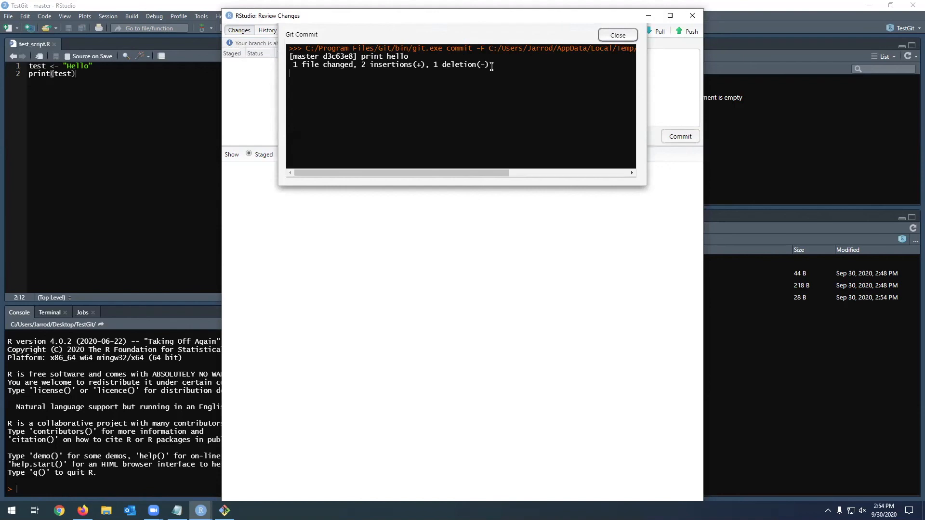
click(617, 35)
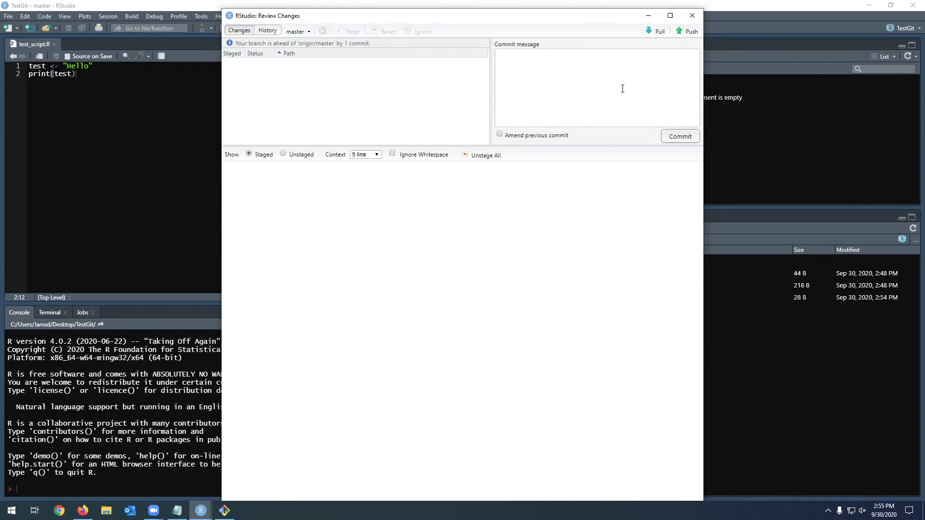
- Push the "print hello" commit to GitHub, check the branch line in the output, and close it
click(690, 32)
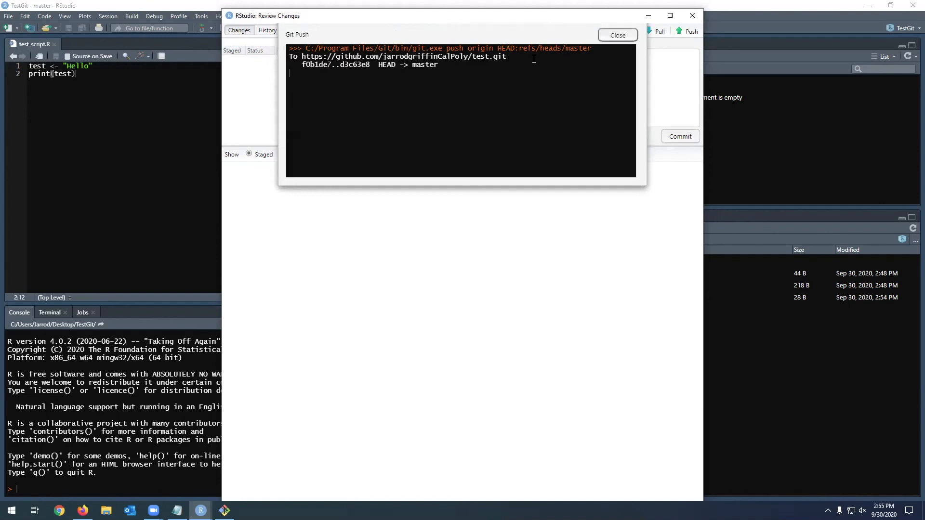
drag(378, 64, 444, 68)
click(628, 105)
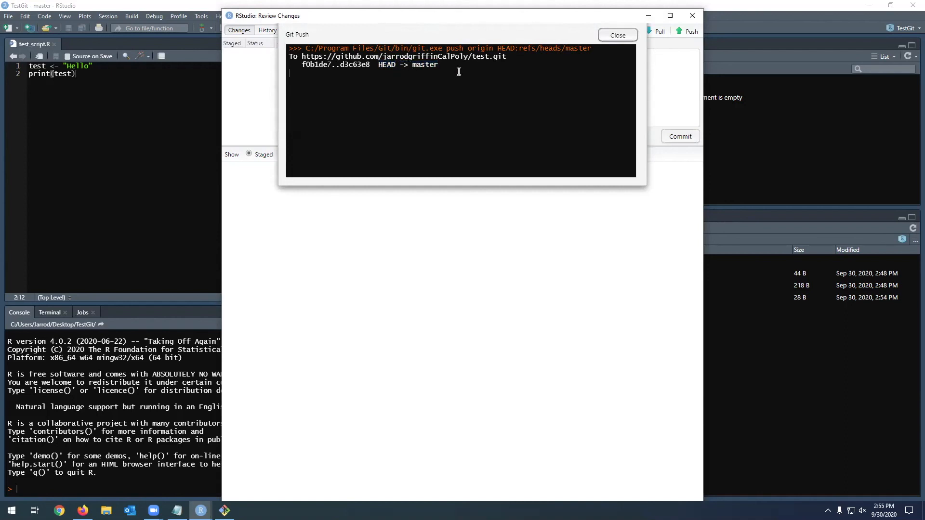
click(618, 35)
- Minimize the RStudio windows, reload the test_script.R page in Firefox, and examine the script's updated code
click(649, 16)
click(865, 3)
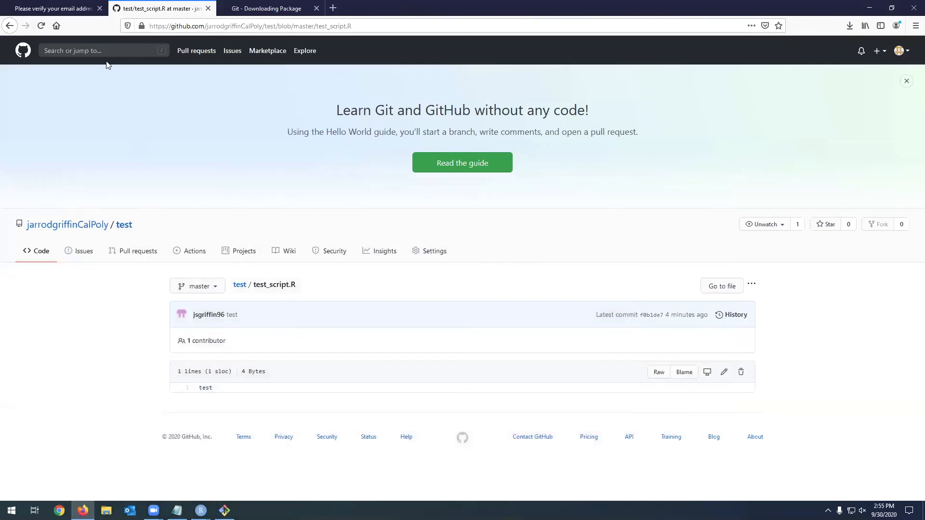
click(41, 26)
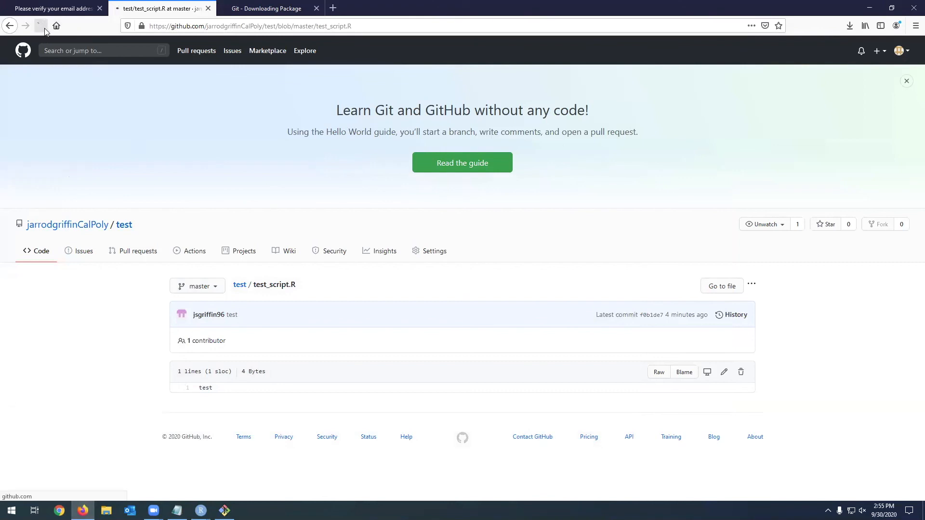
drag(240, 399, 199, 389)
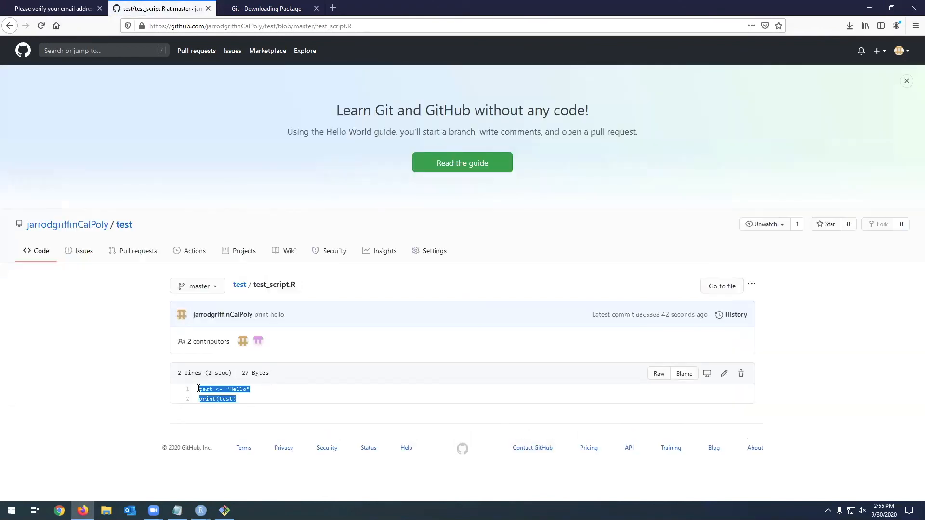
click(226, 390)
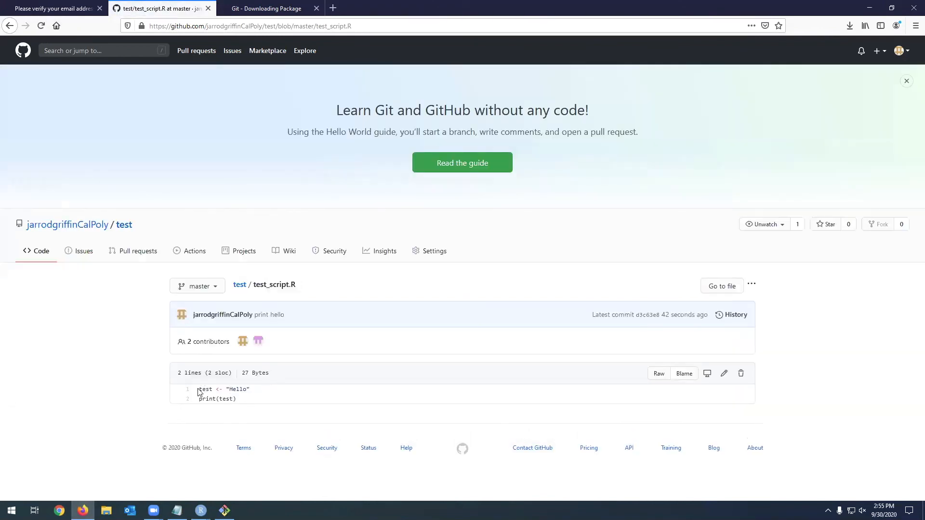